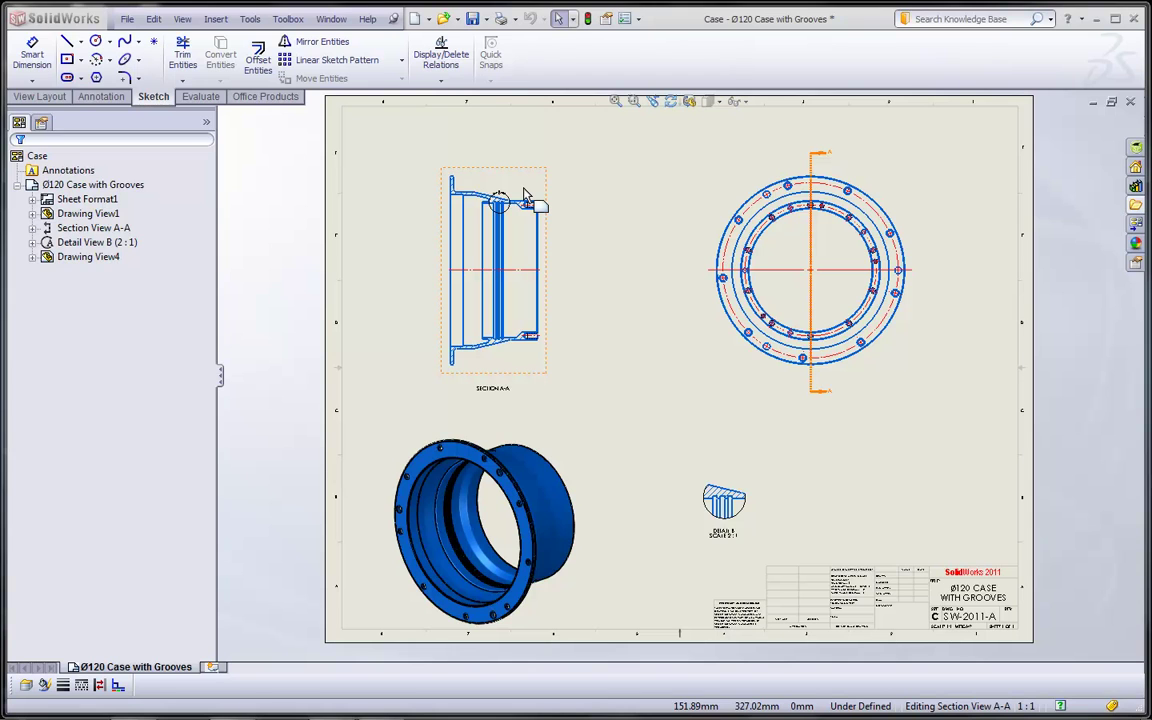
Insert model dimensions into Section View A-A, then undo that insertion
right_drag(527, 193, 581, 149)
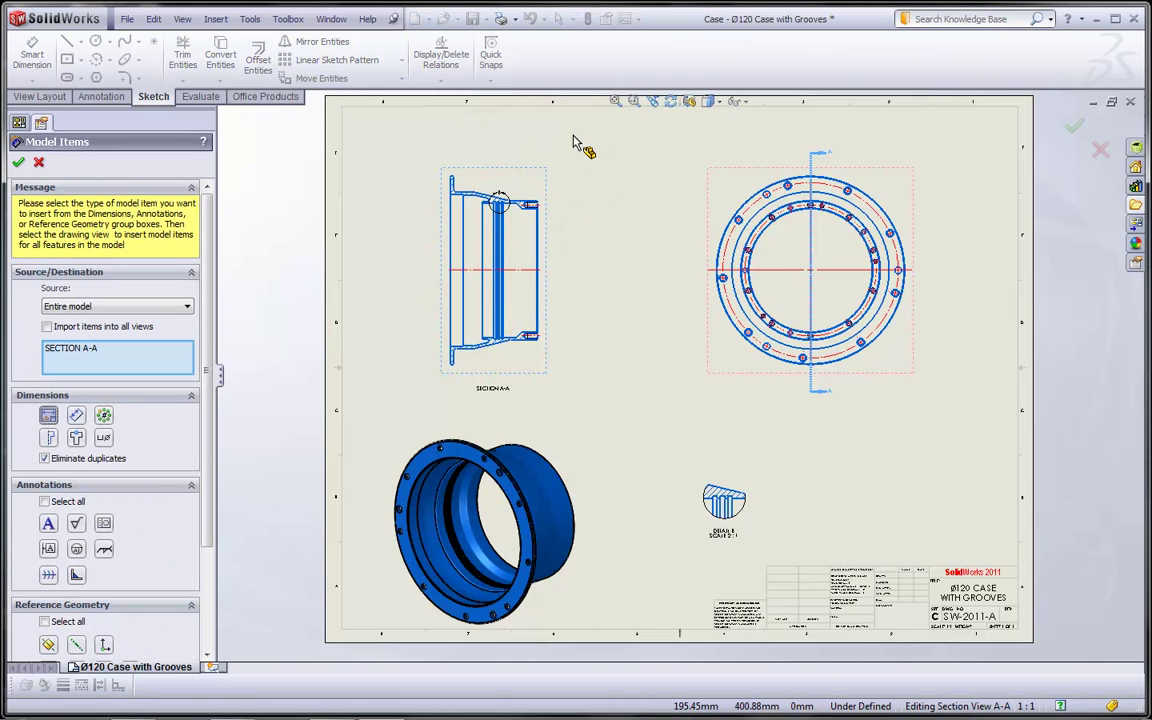
key(Return)
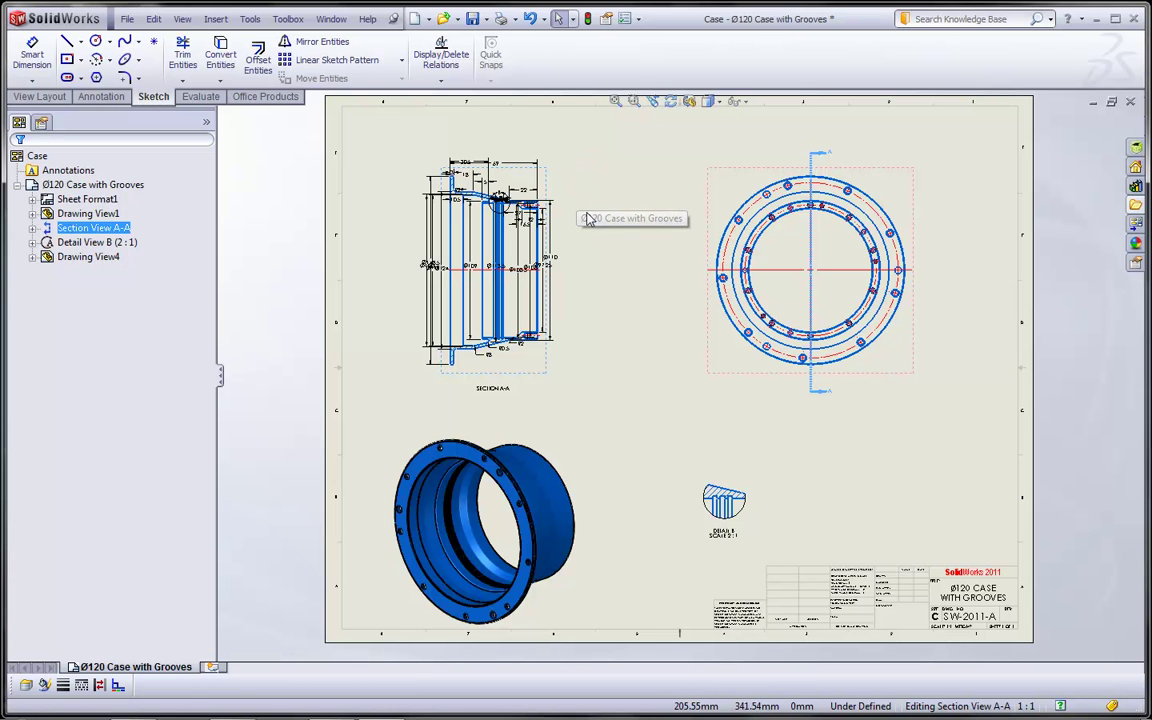
scroll(480, 220, up, 4)
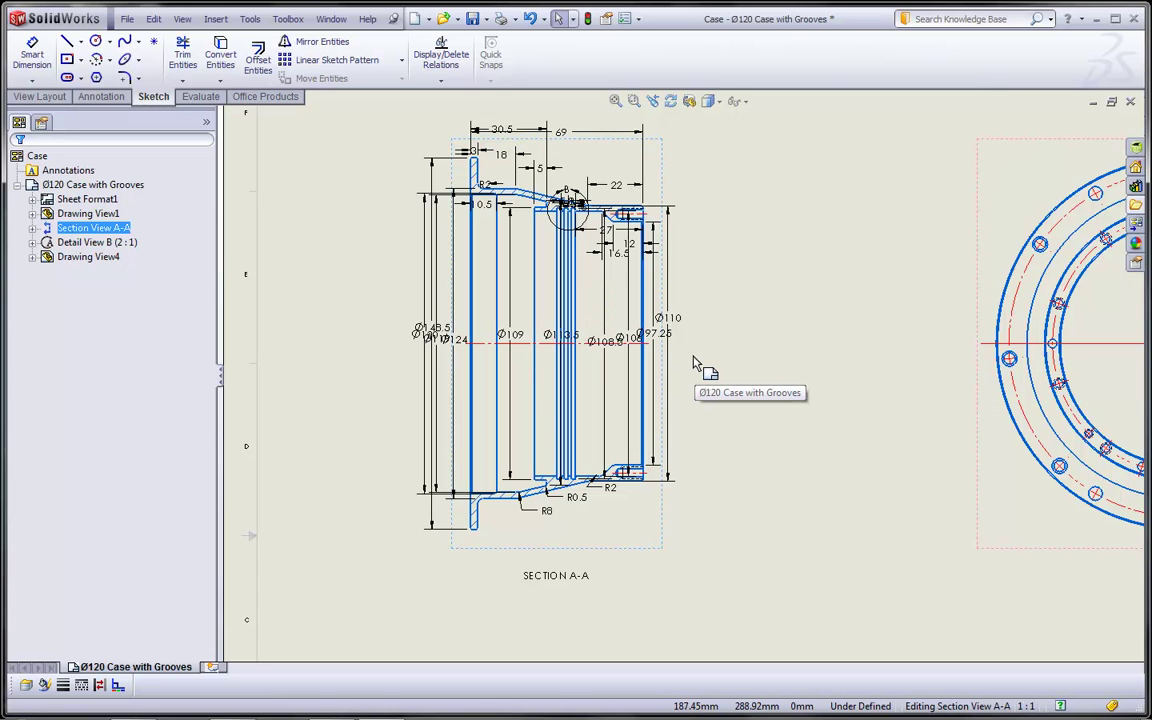
key(ctrl+z)
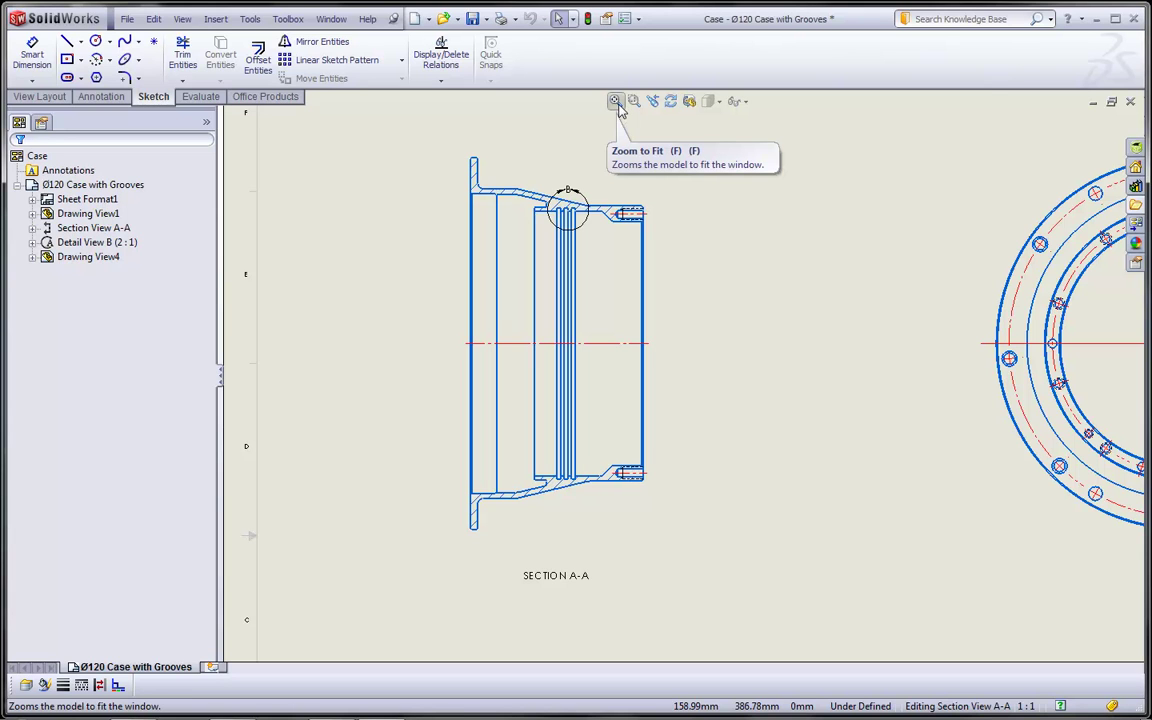
Select the Ø120 Case with Grooves sheet and open Model Items with a right-mouse gesture on the Annotation tab
click(360, 163)
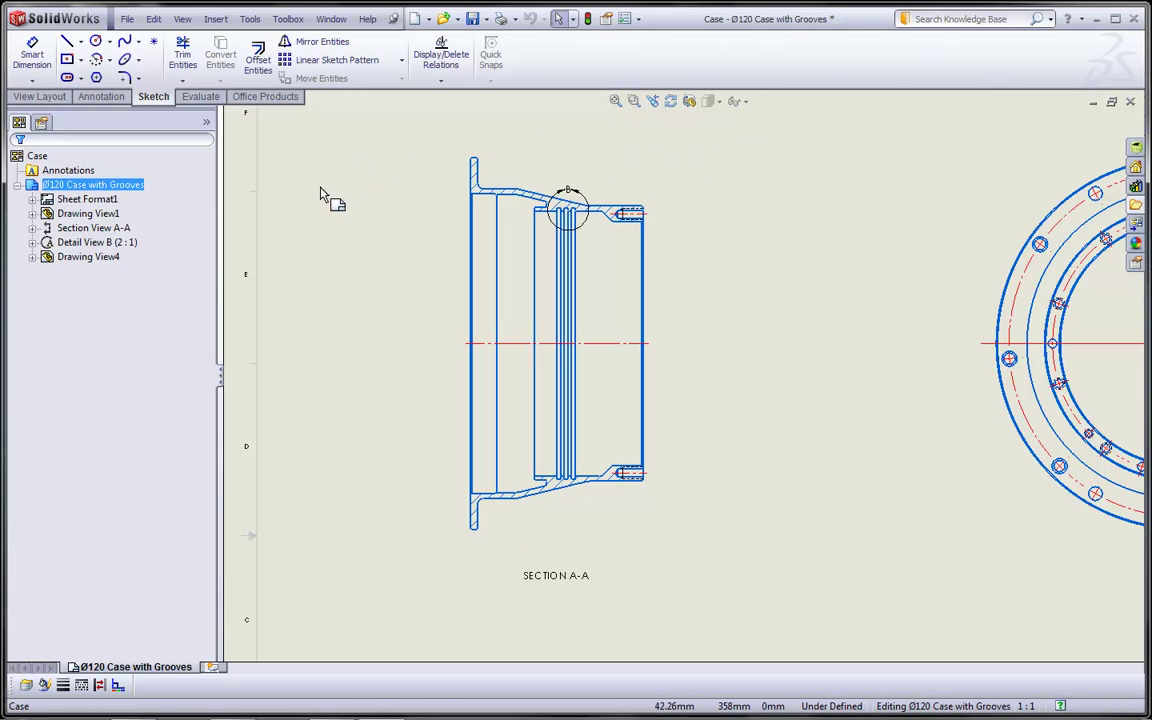
click(215, 22)
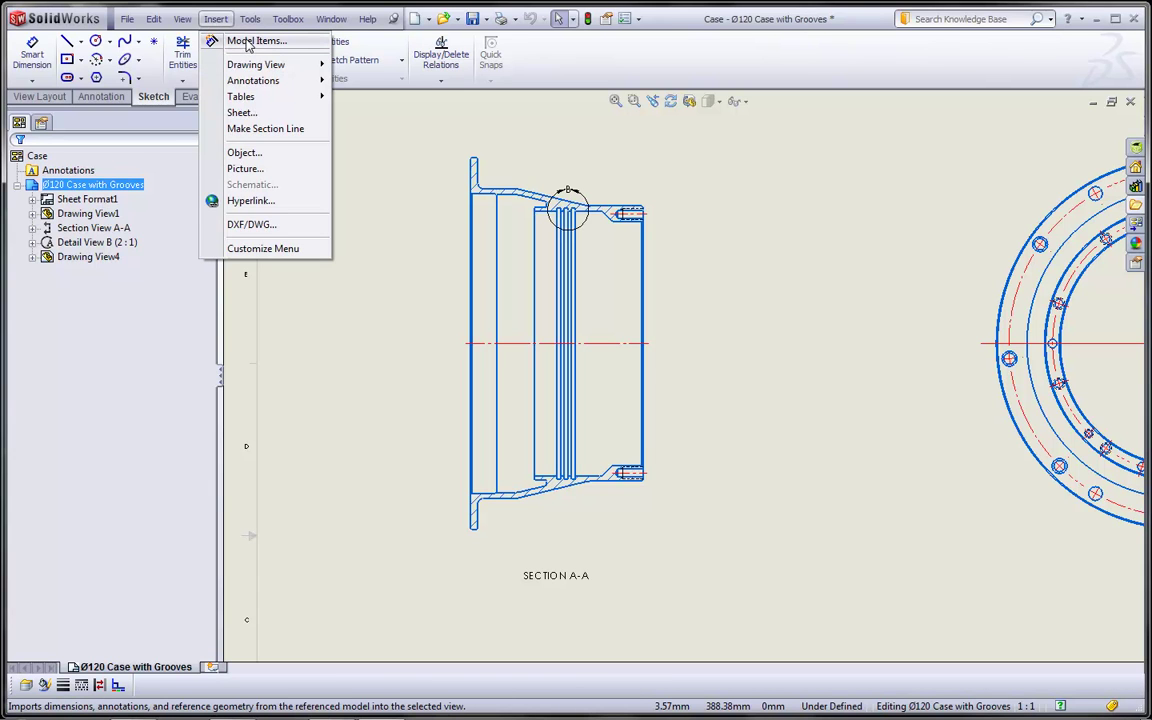
click(102, 97)
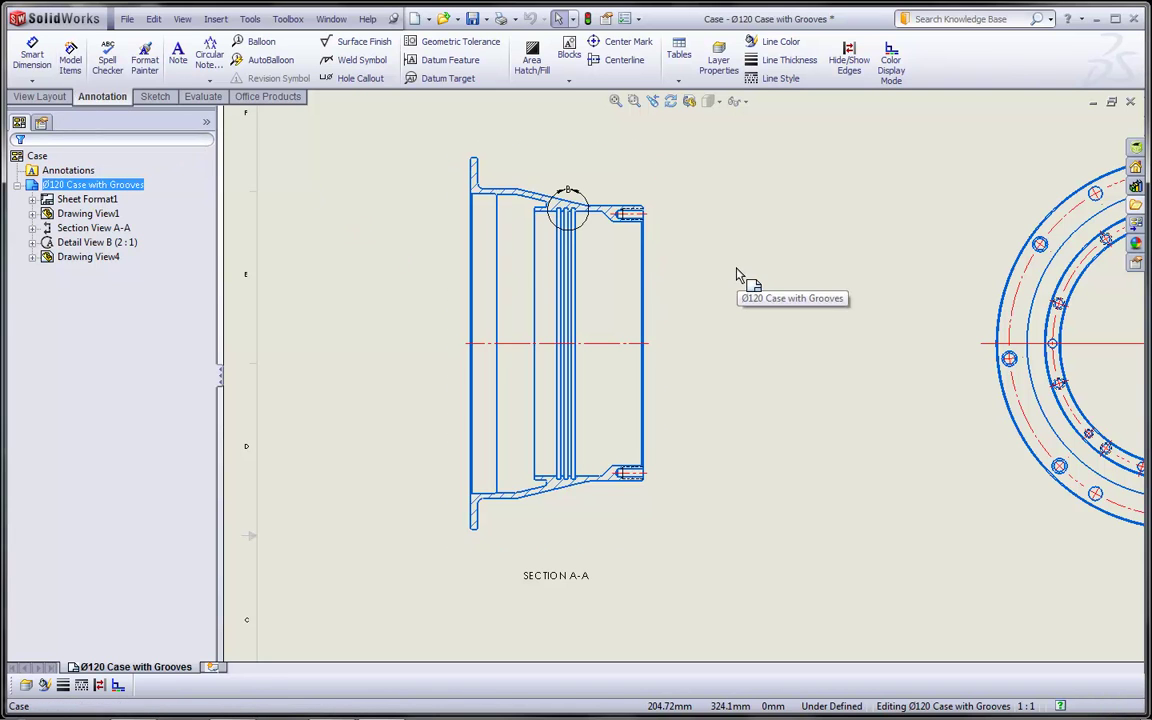
mouse_move(736, 267)
right_down()
mouse_move(760, 250)
mouse_move(730, 257)
mouse_move(726, 283)
mouse_move(752, 264)
mouse_move(746, 283)
mouse_move(744, 260)
mouse_move(728, 268)
mouse_move(743, 290)
mouse_move(748, 265)
mouse_move(736, 264)
mouse_move(755, 256)
right_up()
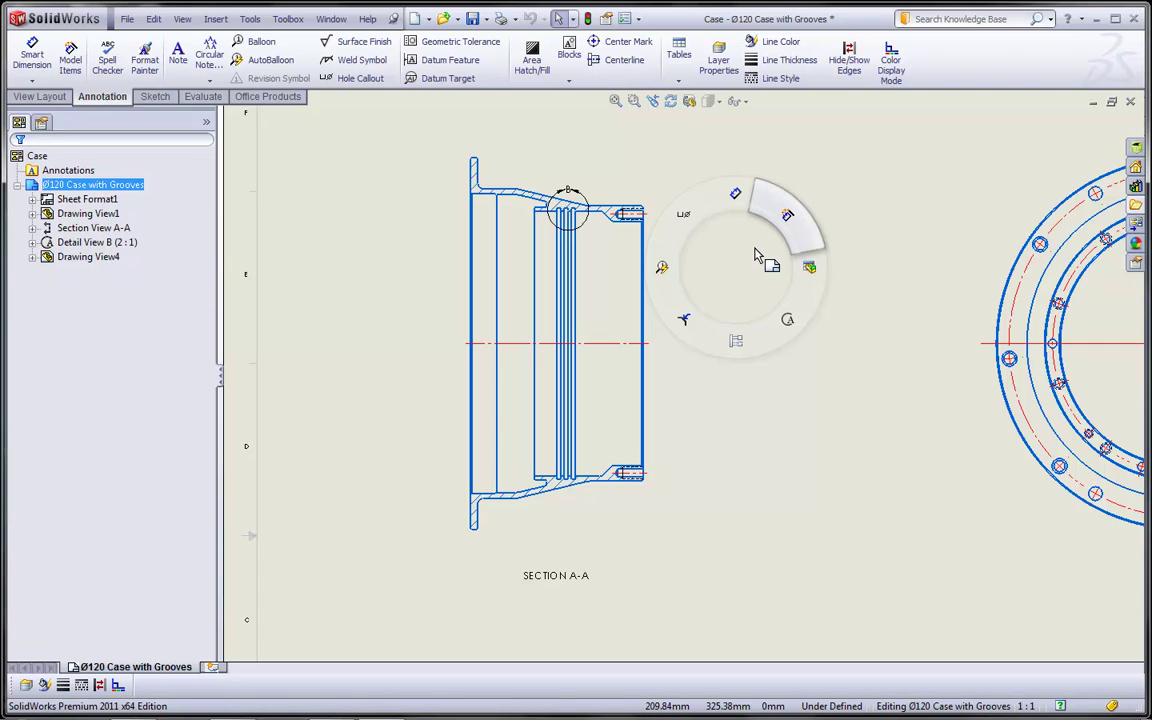
right_drag(755, 256, 800, 222)
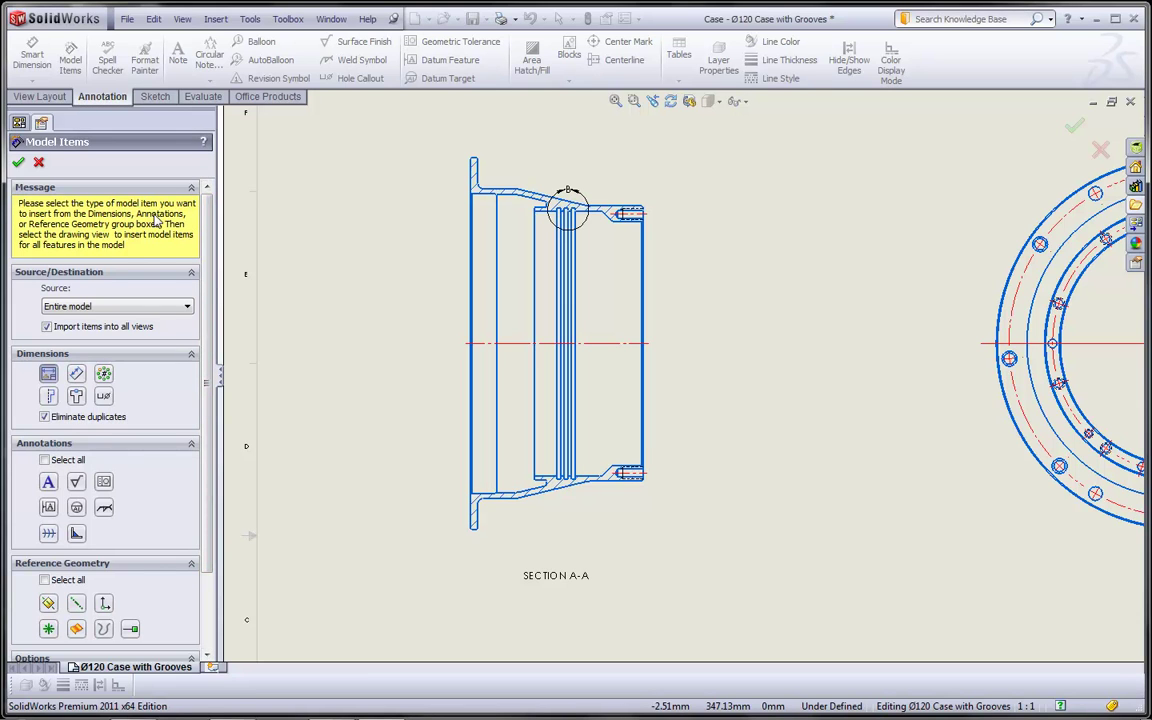
click(142, 312)
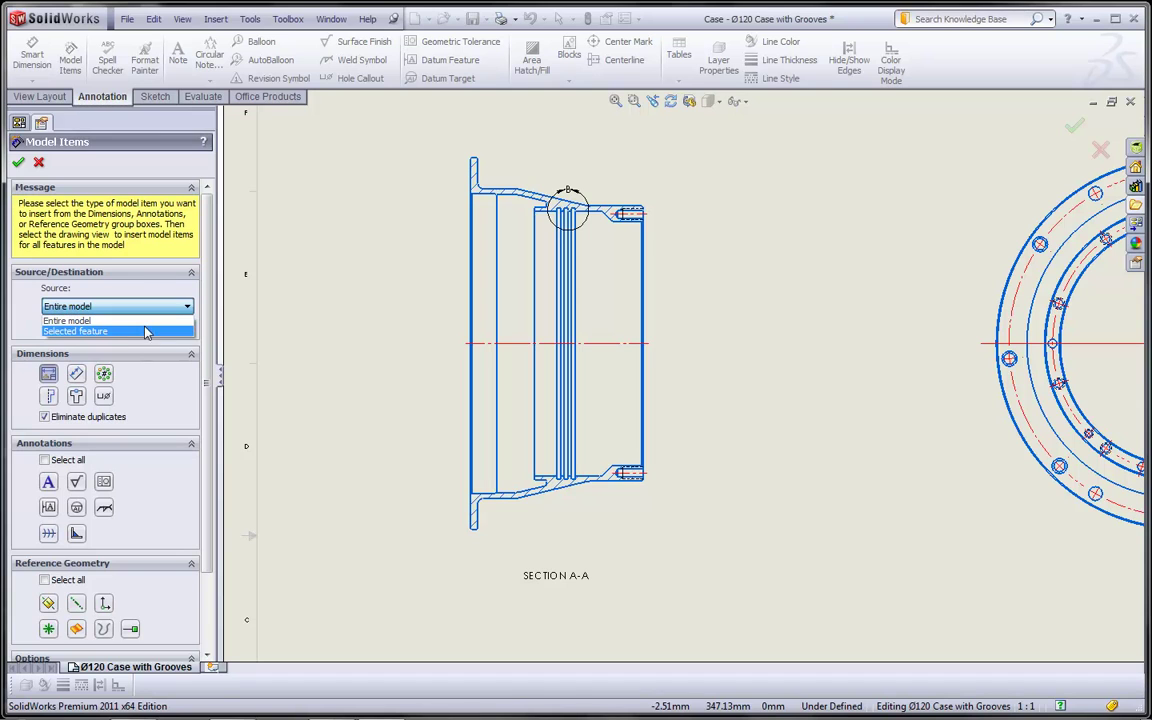
click(68, 320)
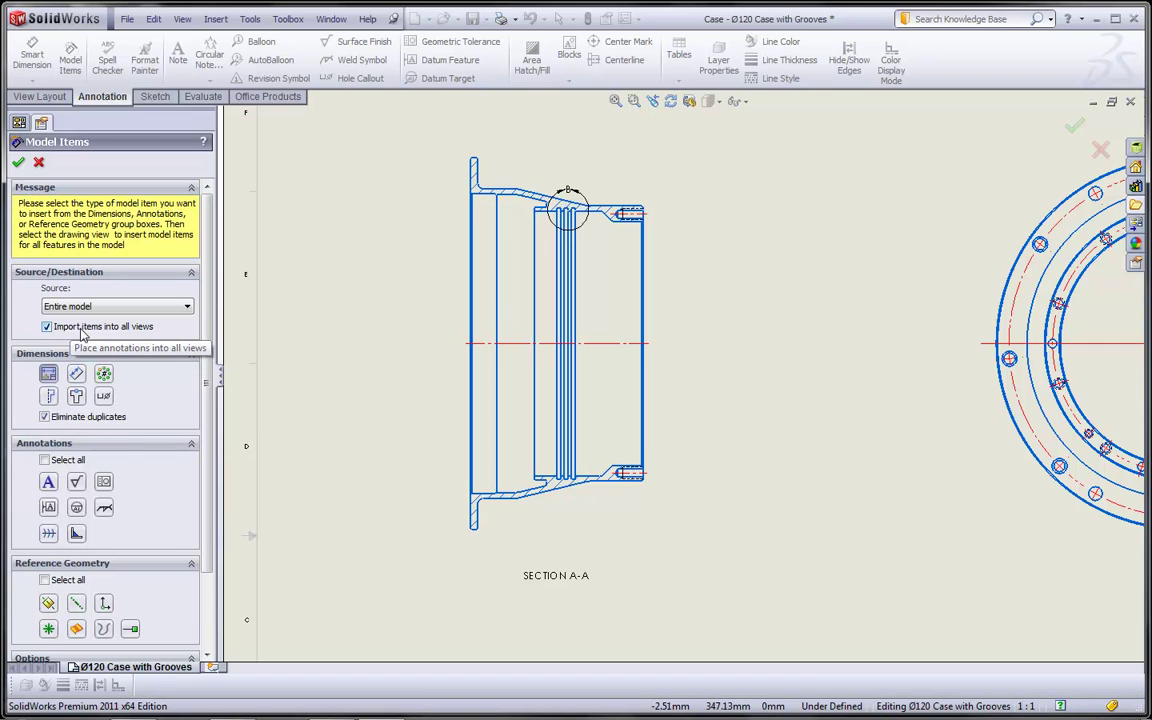
scroll(208, 388, down, 3)
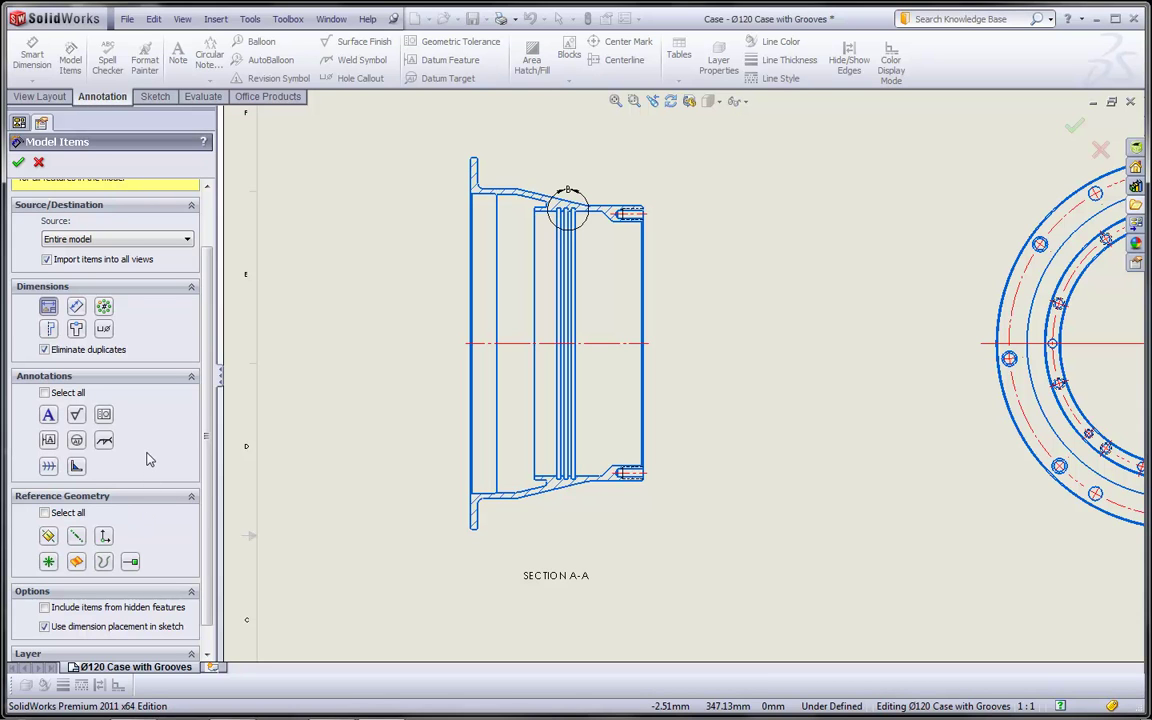
Uncheck Use dimension placement in sketch and keep the Layer set to DIMENSIONS
scroll(180, 430, down, 1)
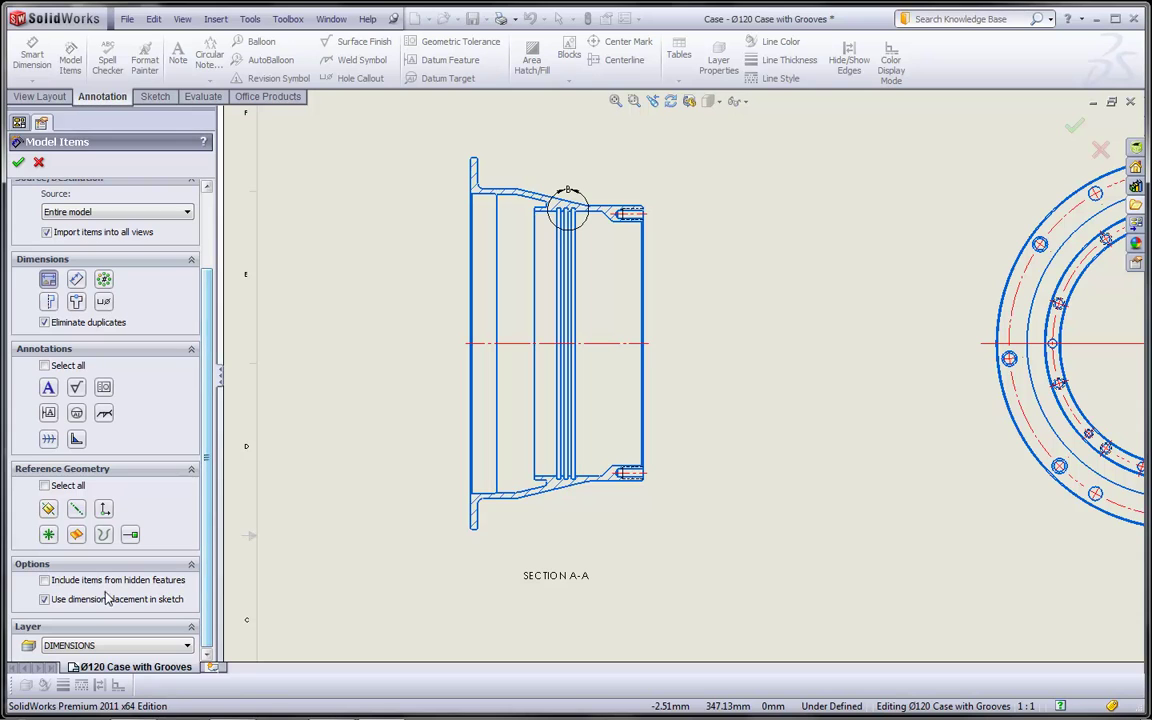
click(44, 602)
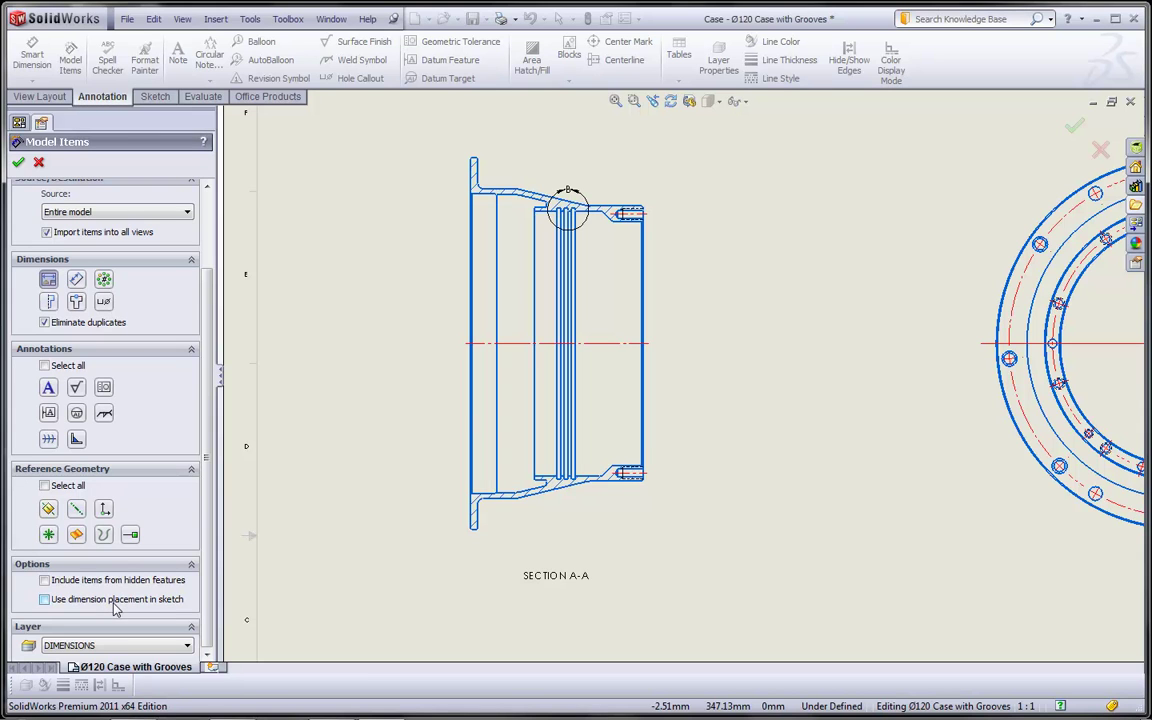
click(134, 651)
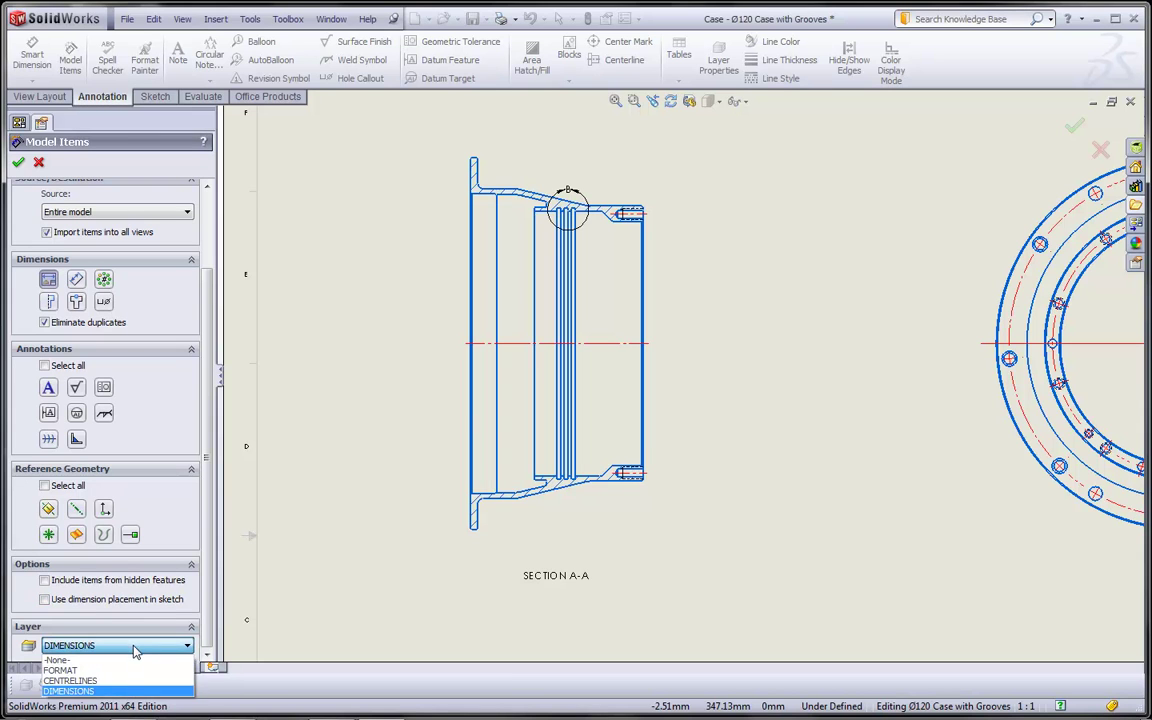
click(130, 692)
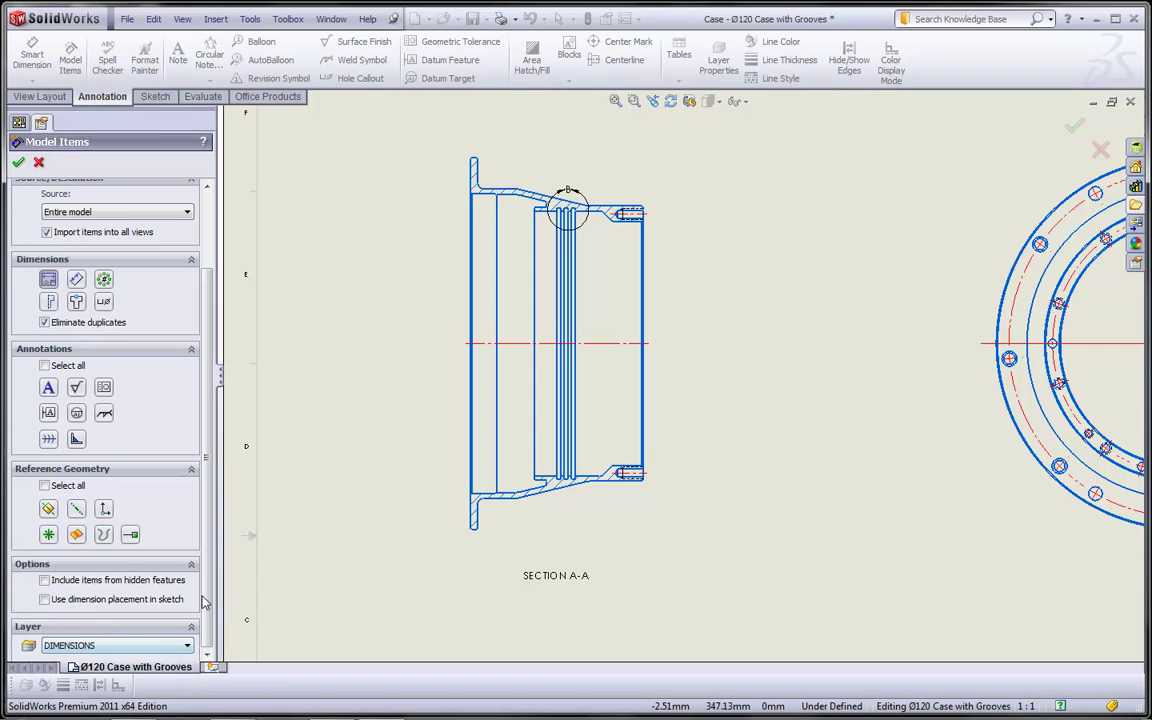
scroll(181, 520, up, 3)
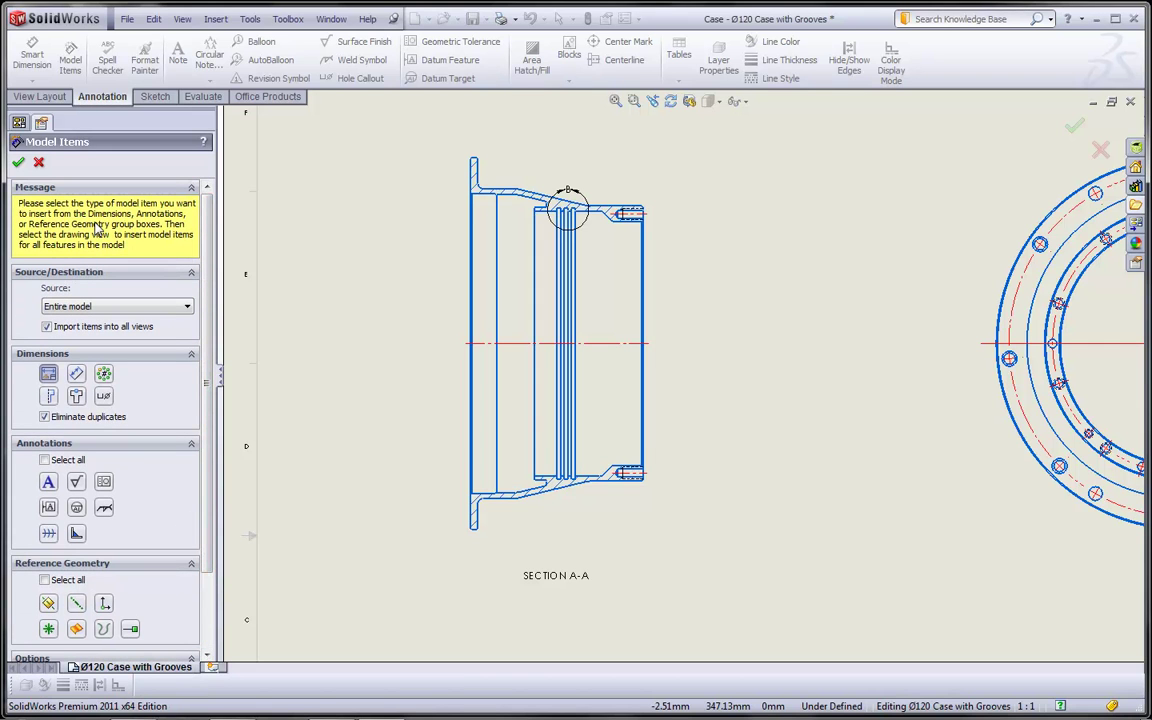
Insert the model dimensions into all views, then zoom to check Section A-A and Detail B
click(18, 166)
scroll(820, 400, up, 4)
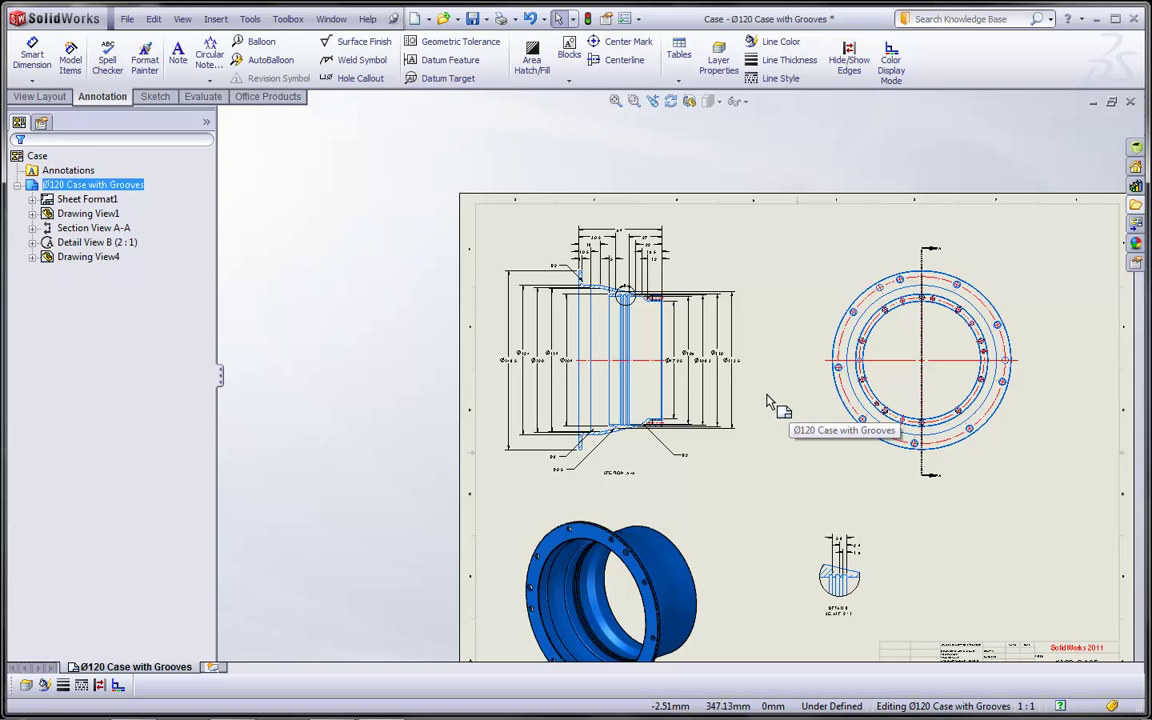
scroll(757, 404, down, 2)
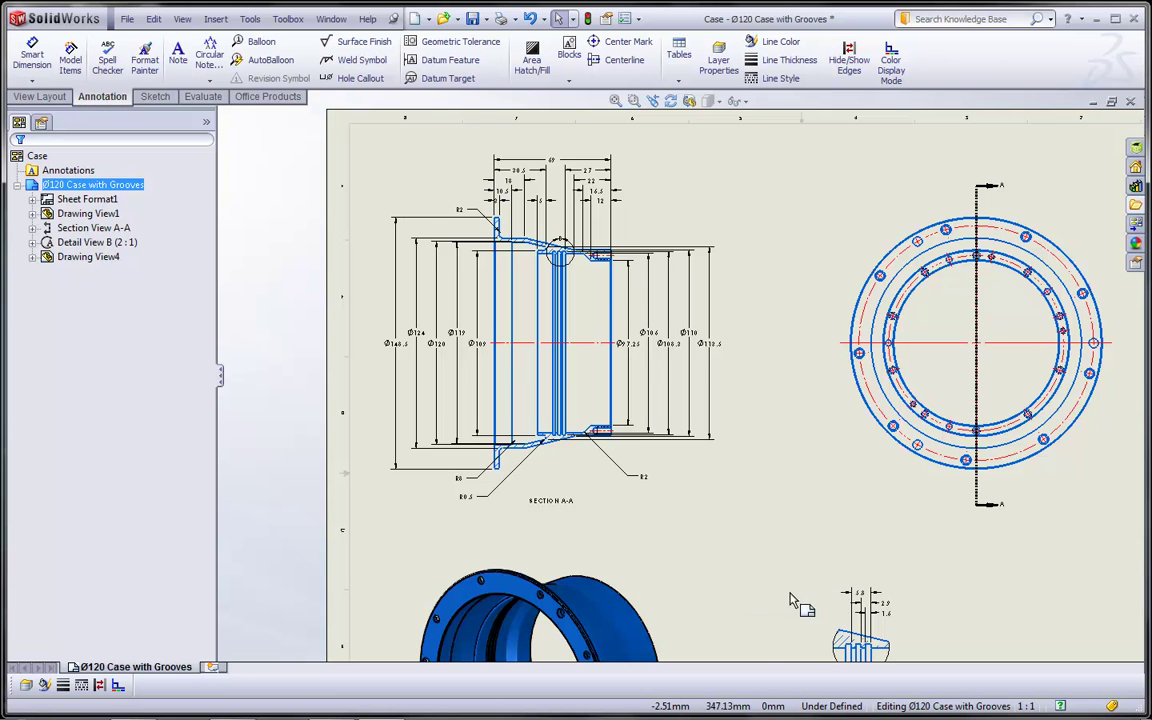
scroll(860, 615, down, 5)
scroll(830, 595, down, 2)
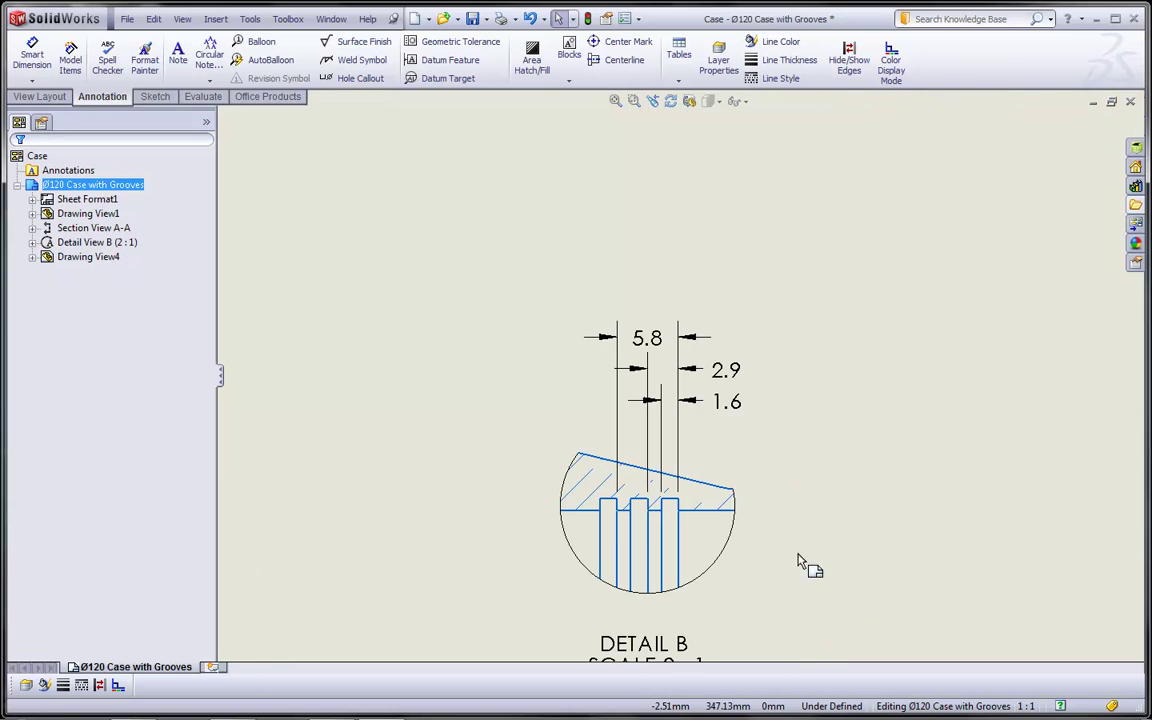
Move the 5.8 dimension up and auto-arrange the 5.8, 2.9 and 1.6 dimensions above Detail B
mouse_move(655, 340)
mouse_down()
mouse_move(628, 290)
mouse_move(540, 298)
mouse_move(660, 283)
mouse_move(657, 318)
mouse_up()
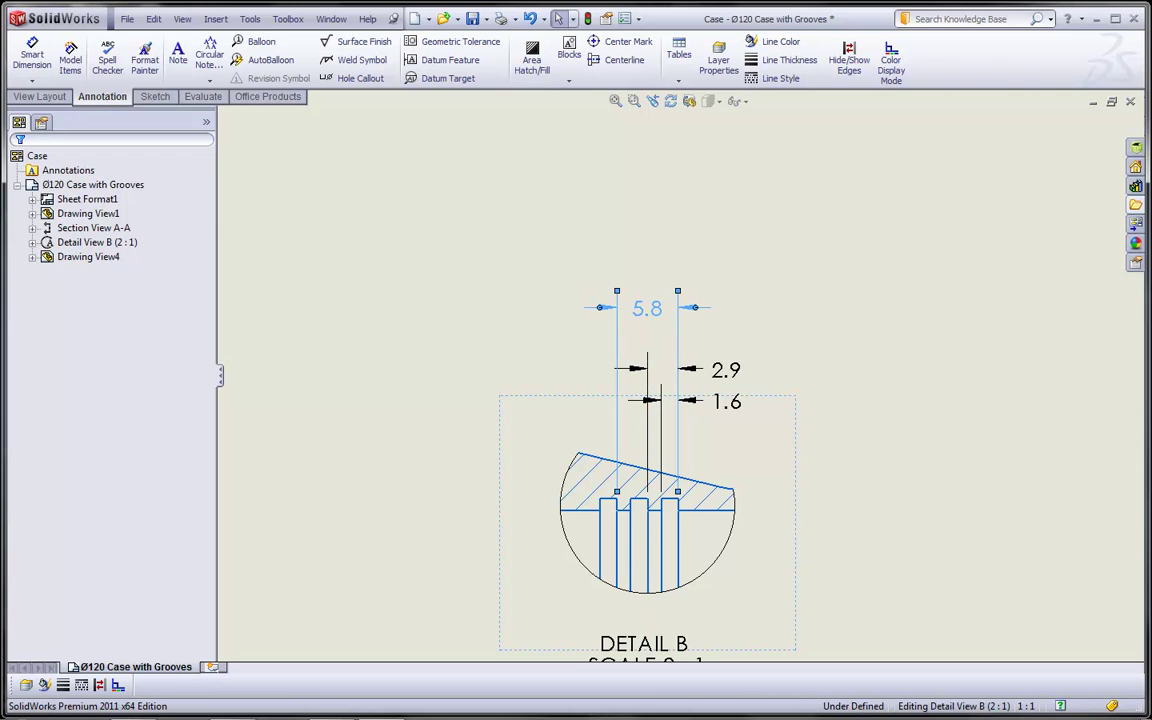
click(661, 265)
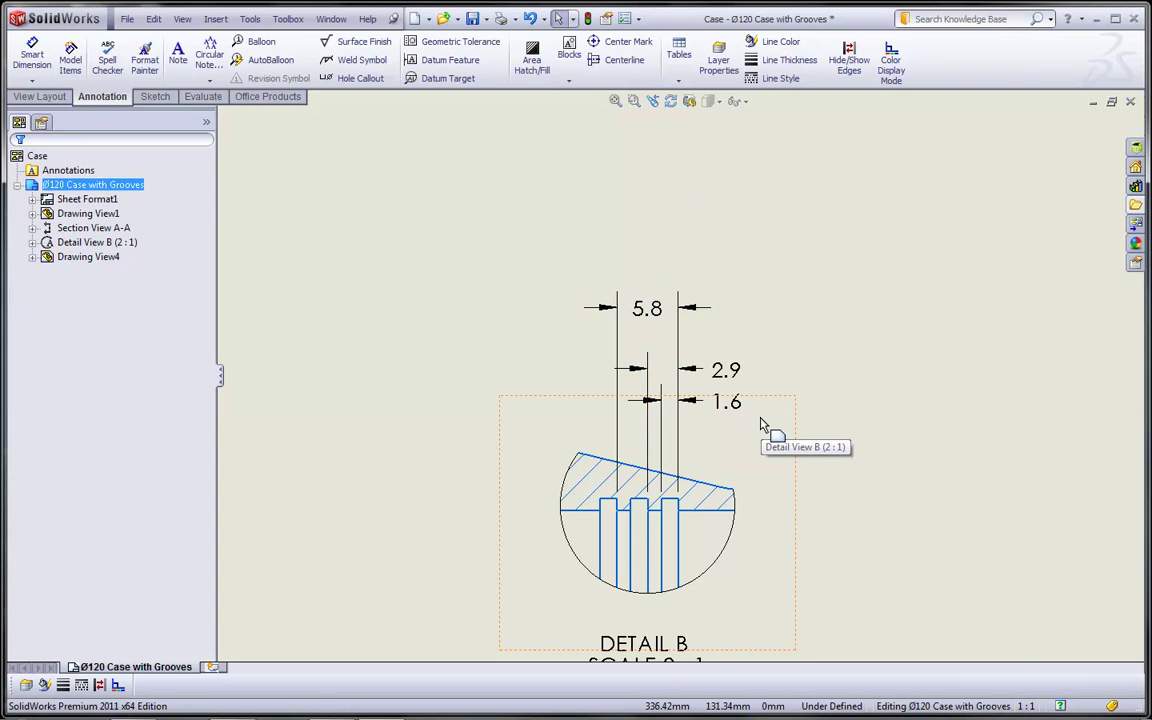
click(748, 403)
click(631, 292)
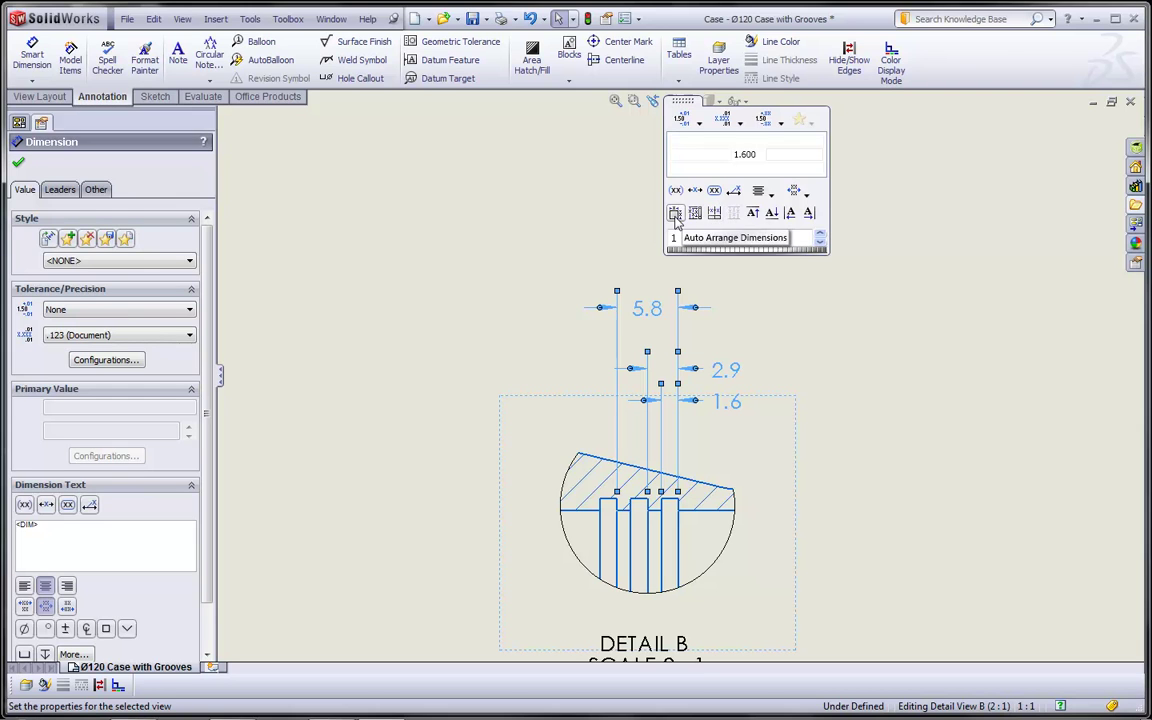
click(676, 219)
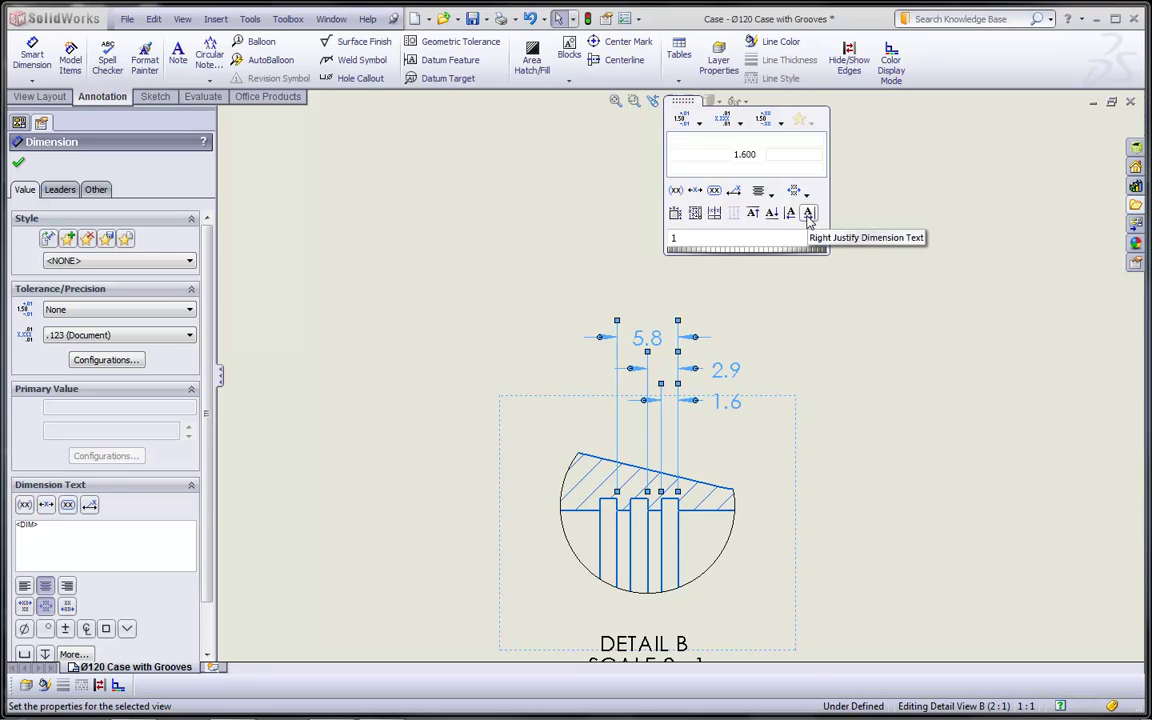
drag(784, 249, 748, 260)
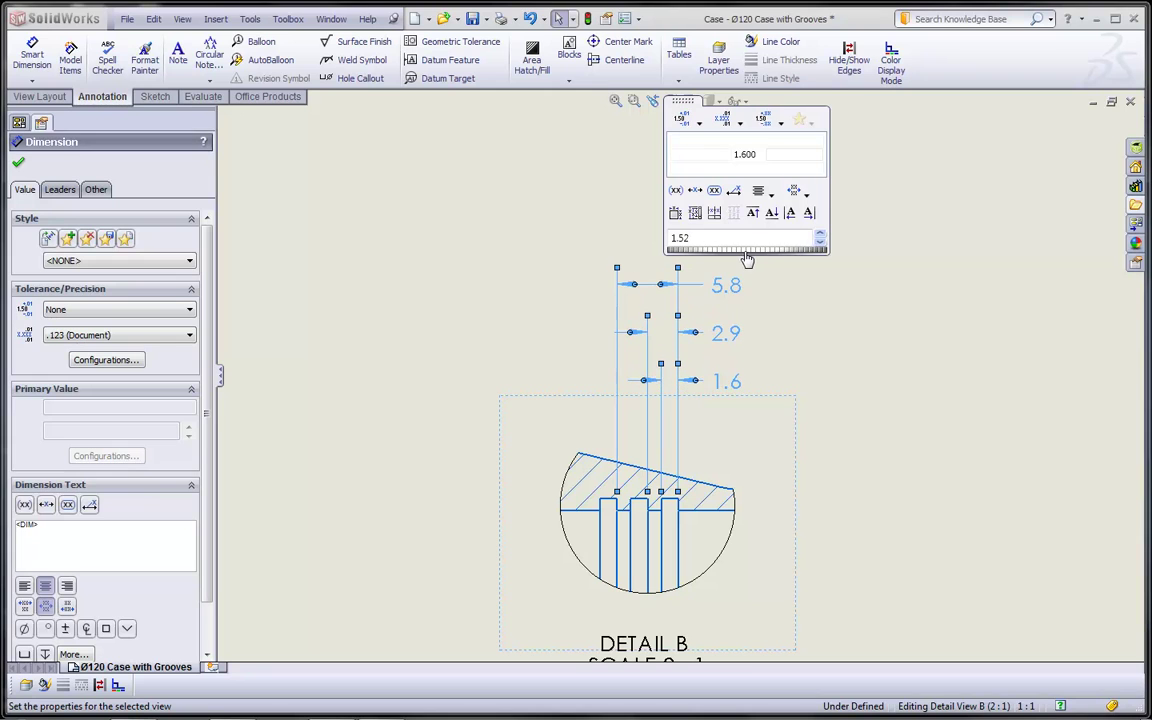
click(812, 312)
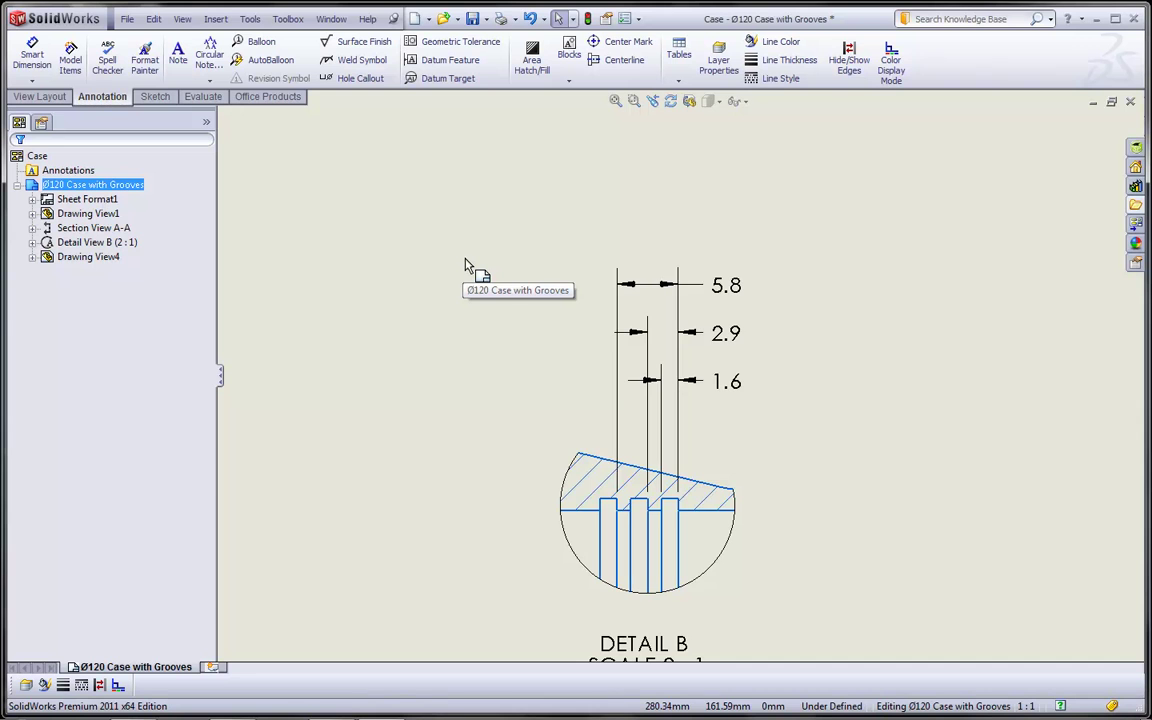
Give Section A-A's five right-hand diameters a +0.300/0.000 Limit tolerance and evenly space them
key(f)
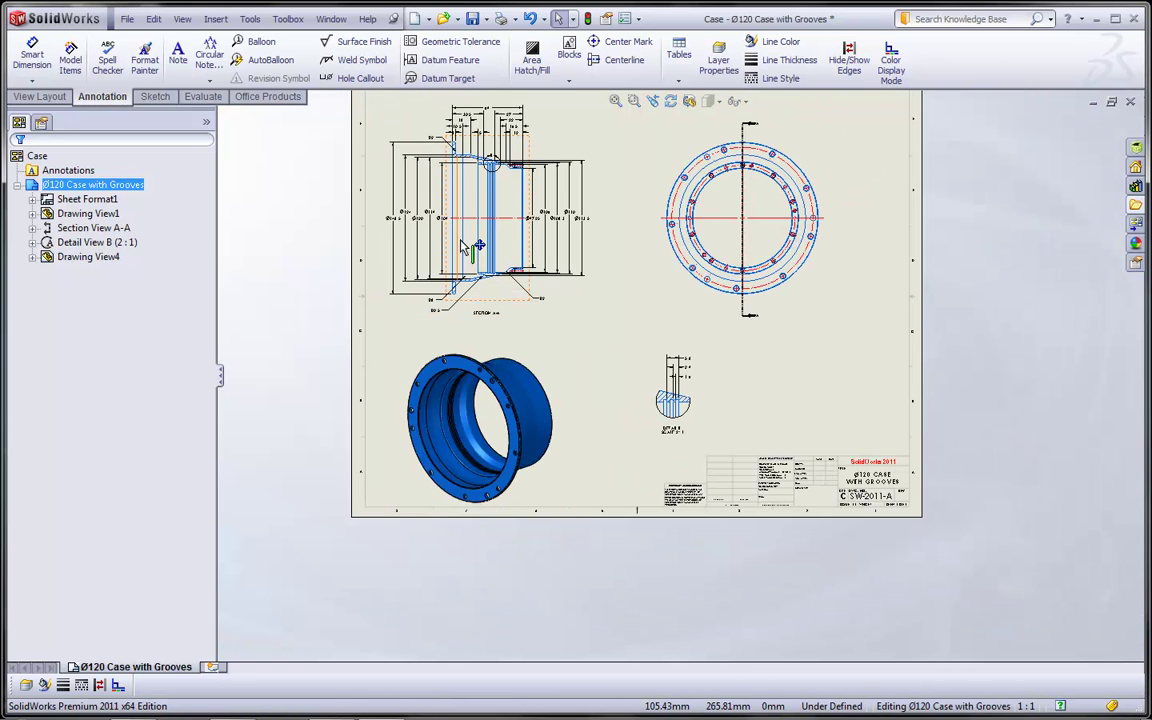
scroll(492, 190, down, 2)
scroll(576, 249, down, 2)
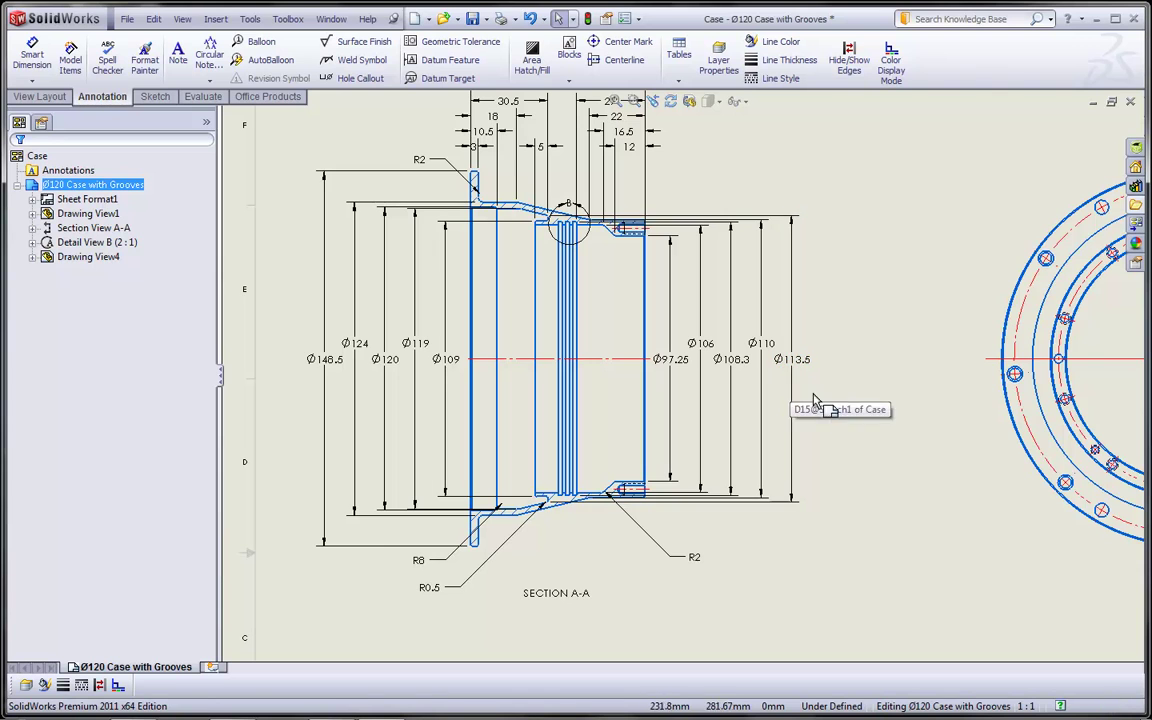
drag(814, 391, 657, 335)
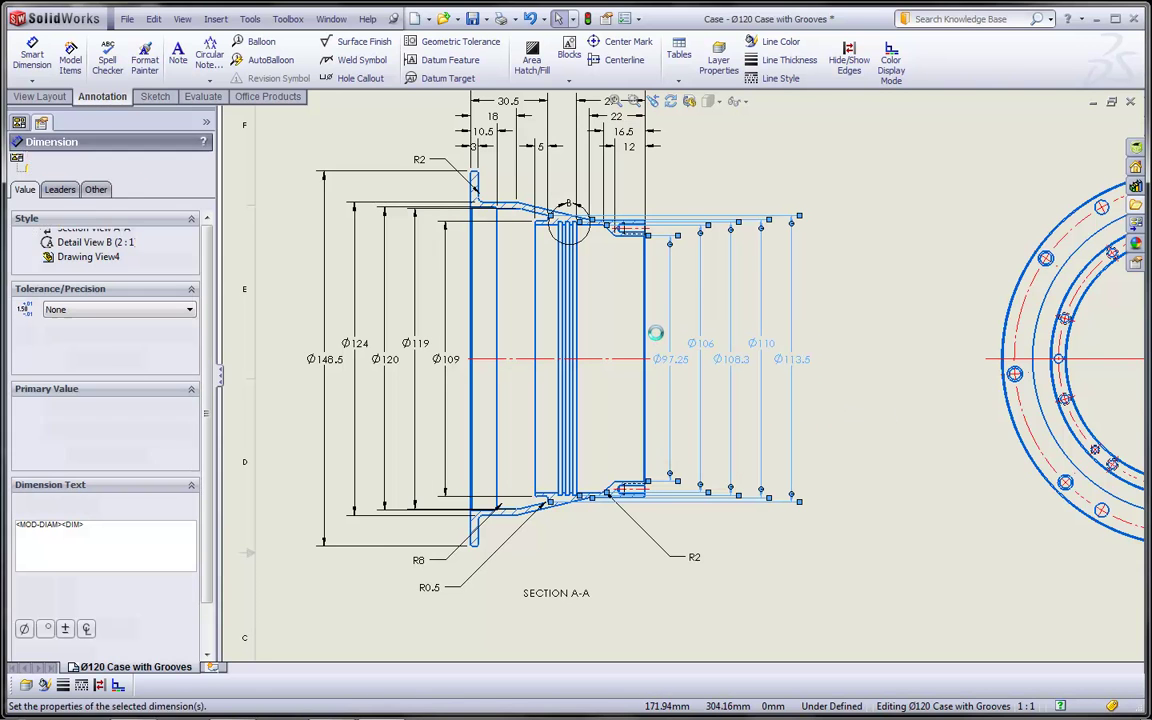
click(675, 316)
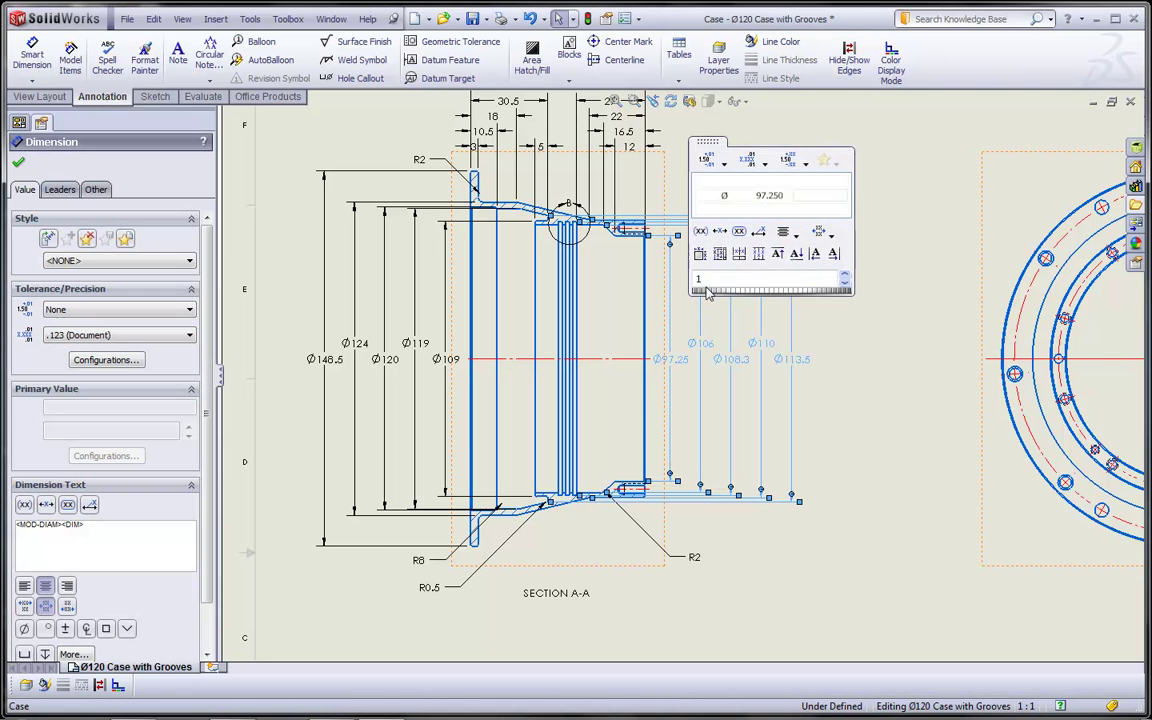
click(724, 164)
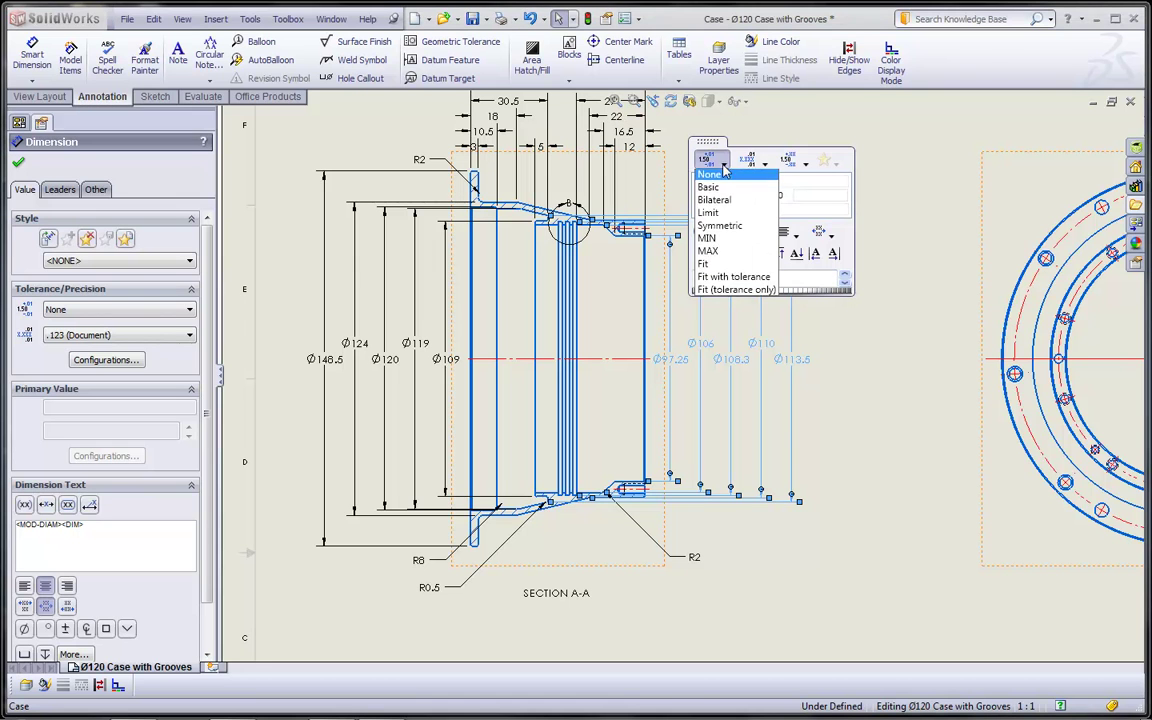
click(727, 218)
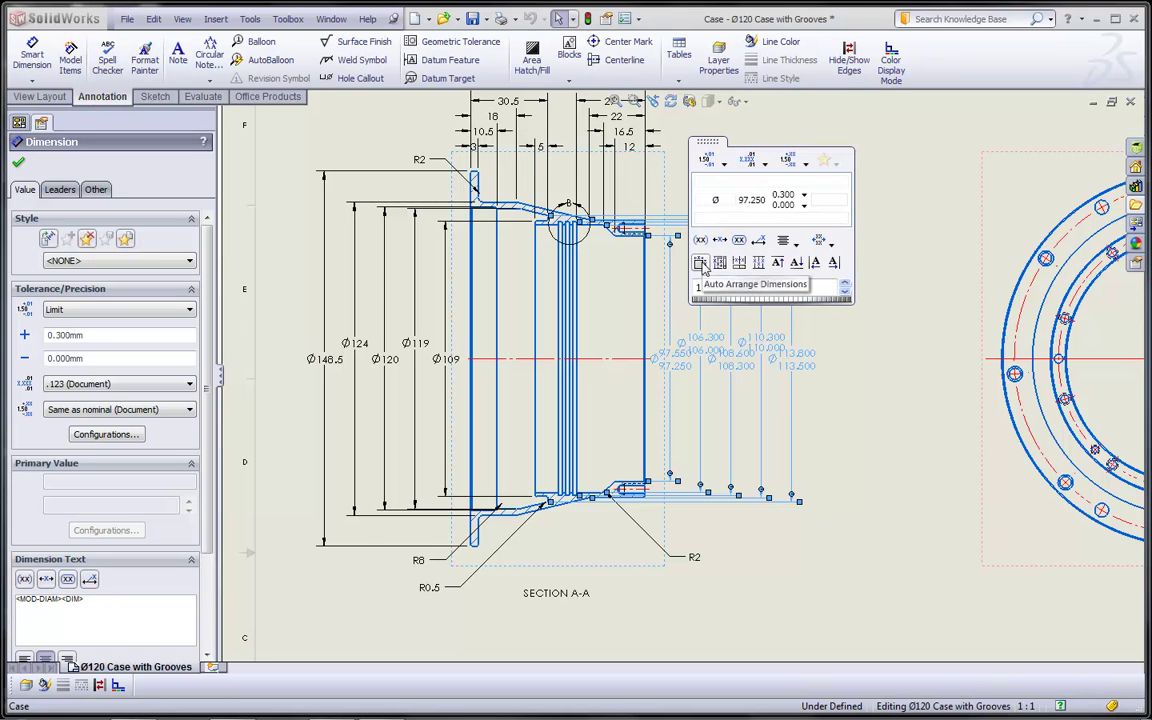
click(701, 264)
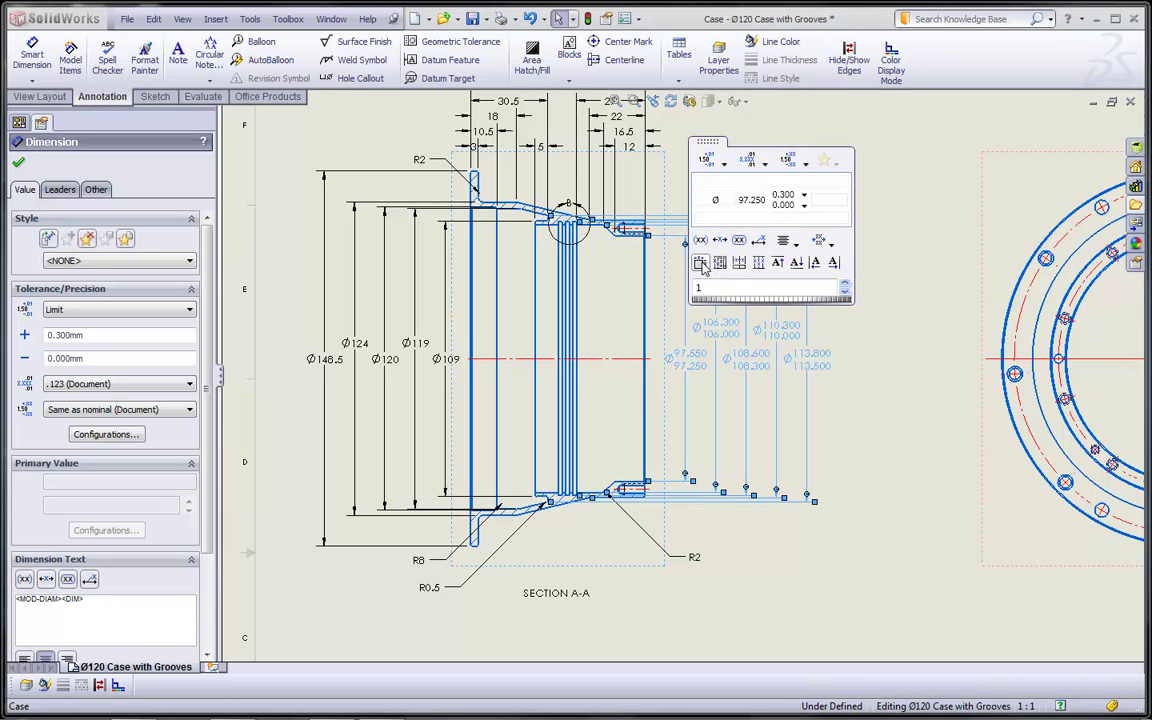
click(867, 338)
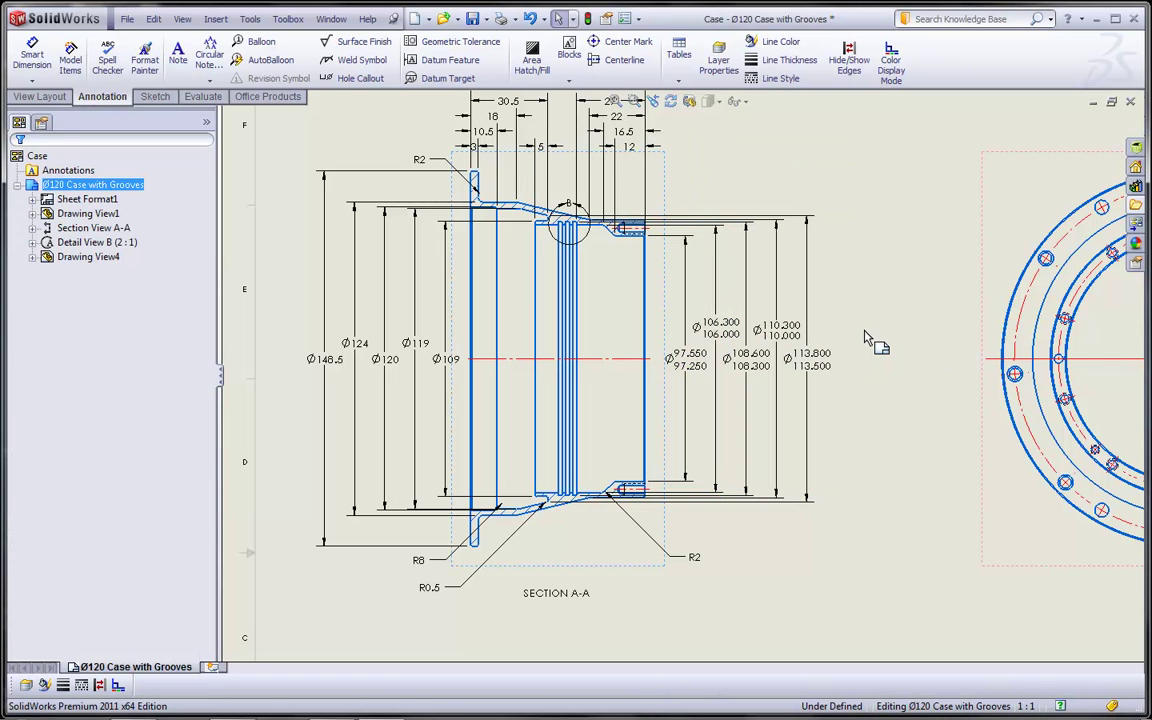
scroll(599, 249, up, 3)
scroll(601, 249, down, 5)
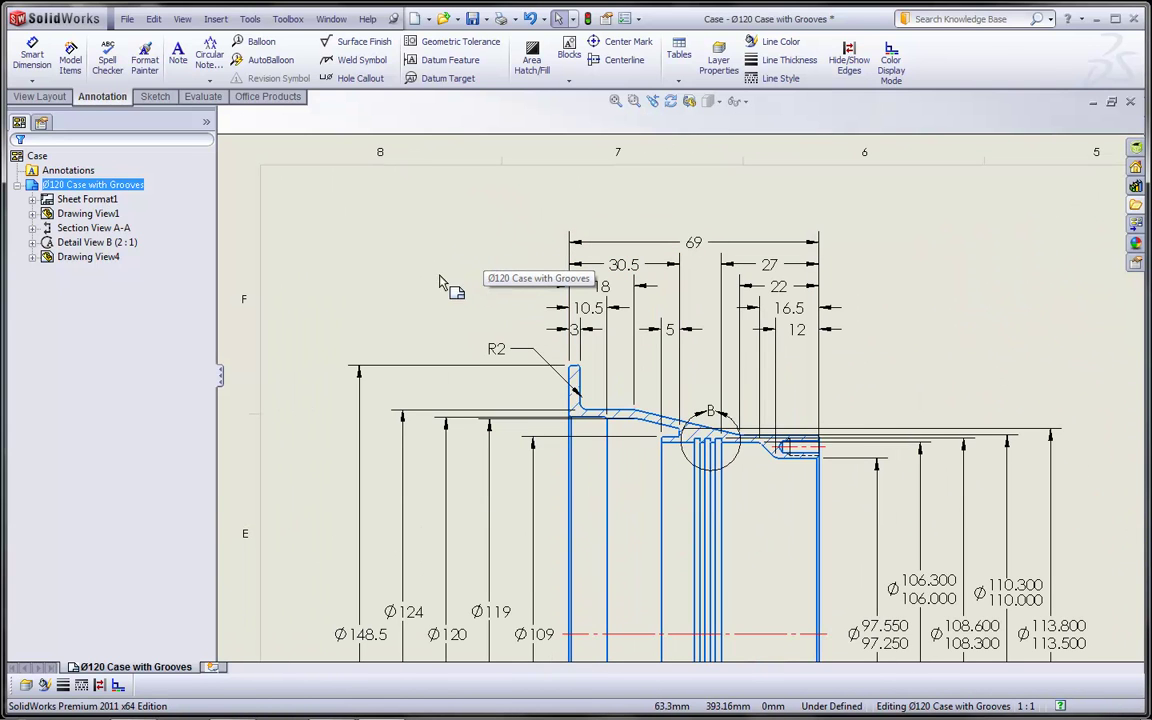
right_drag(437, 280, 450, 224)
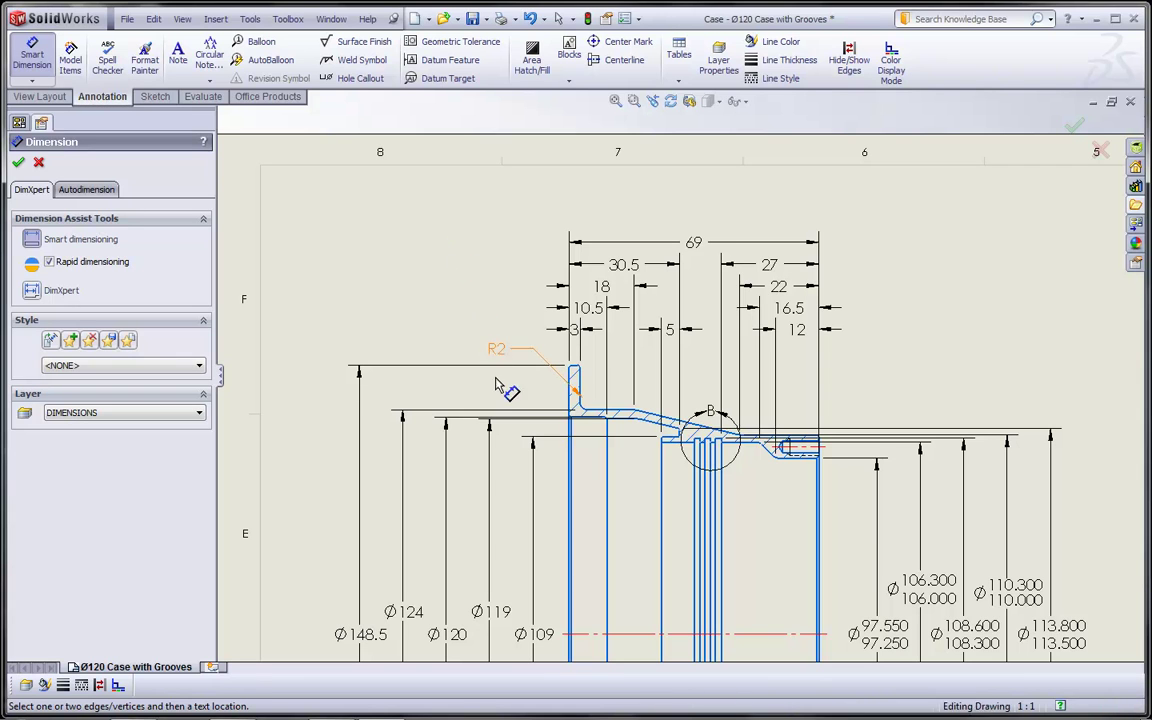
click(572, 398)
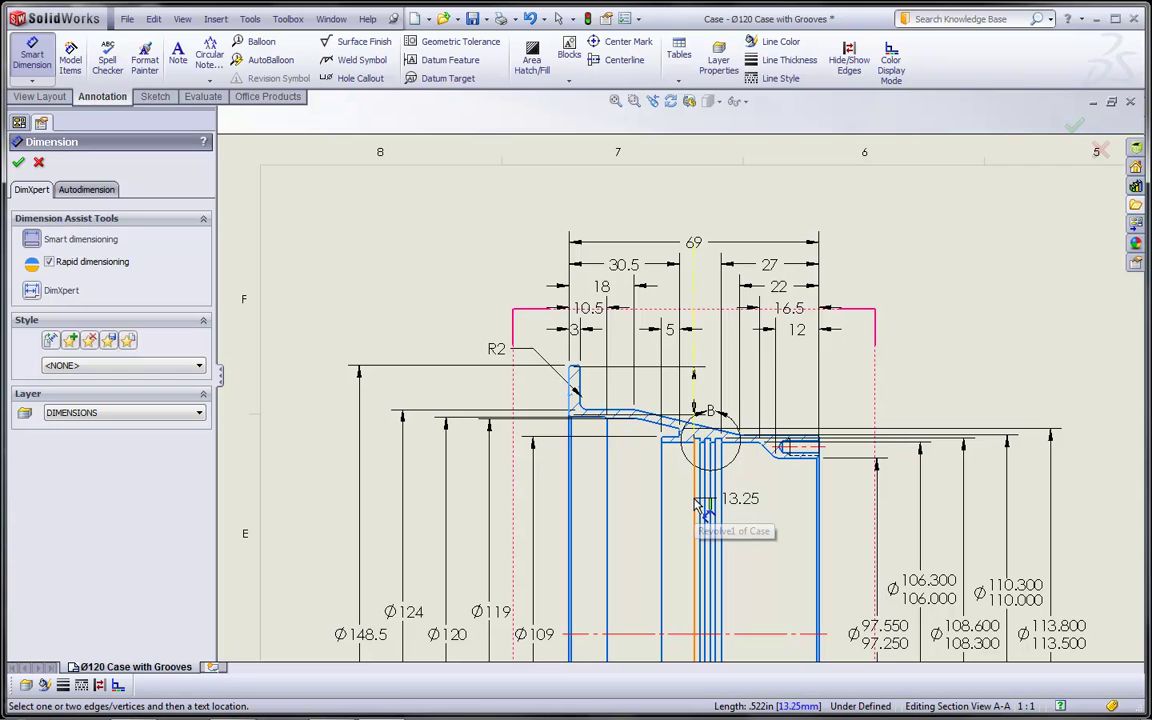
click(695, 505)
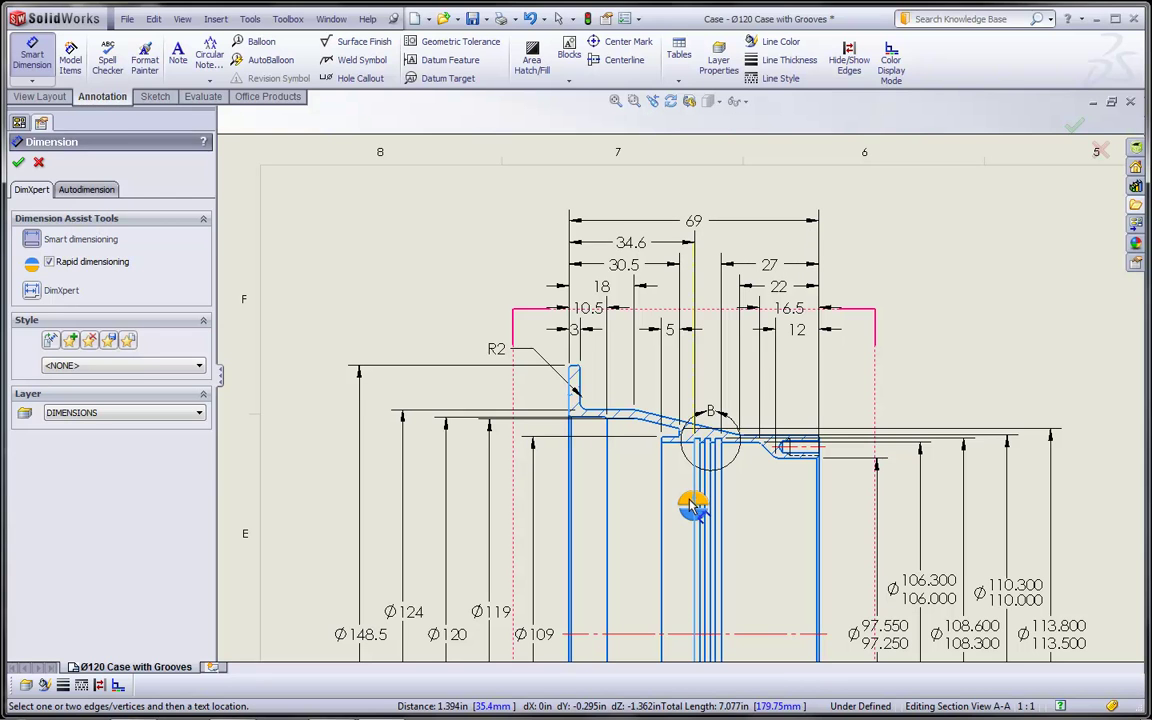
click(692, 504)
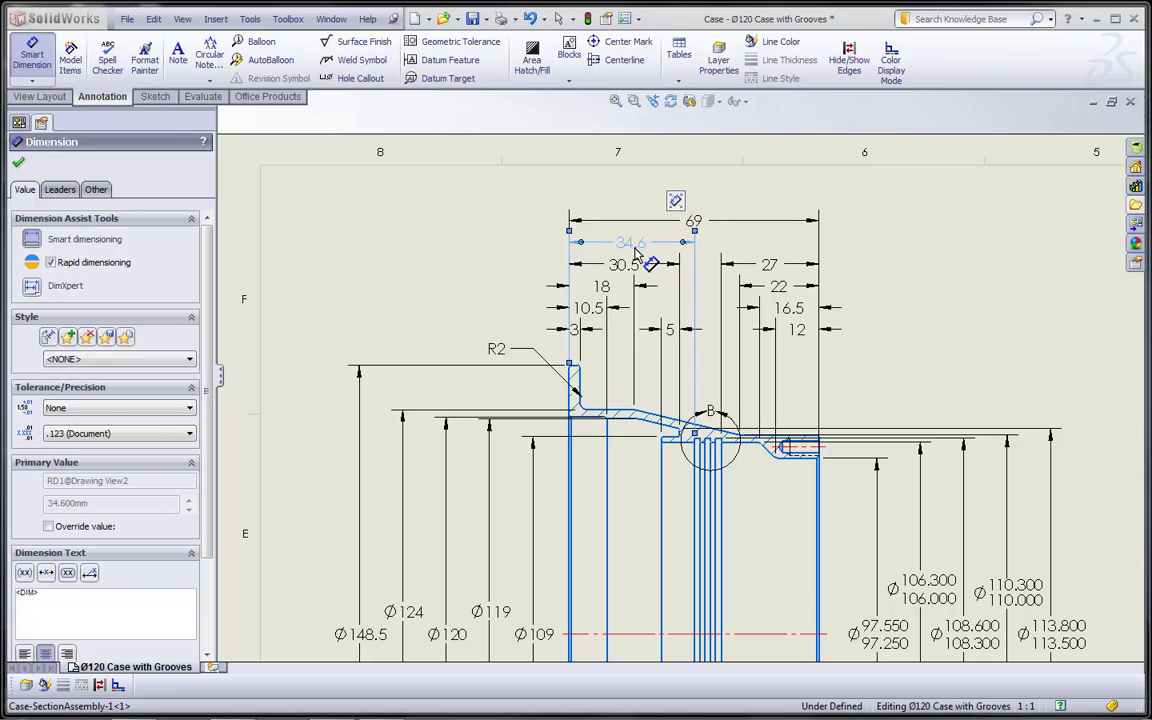
key(ctrl+z)
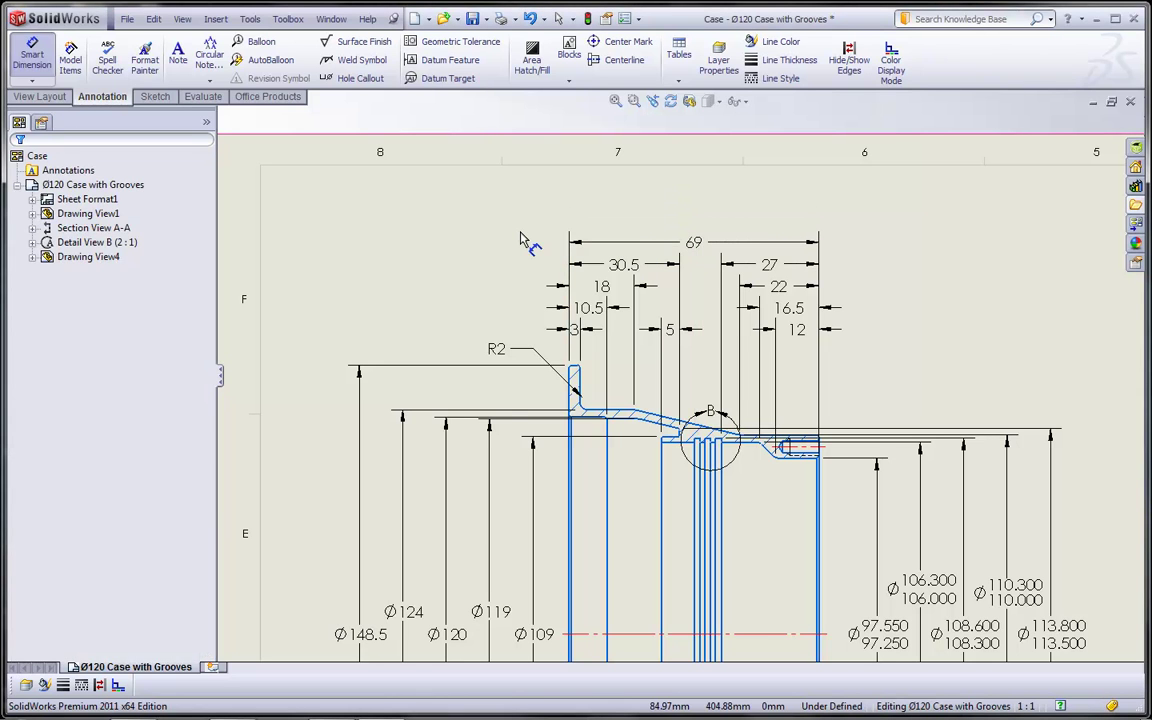
Drag the 69, 30.5, 22 and 18 dimensions down toward Section A-A
drag(598, 246, 712, 308)
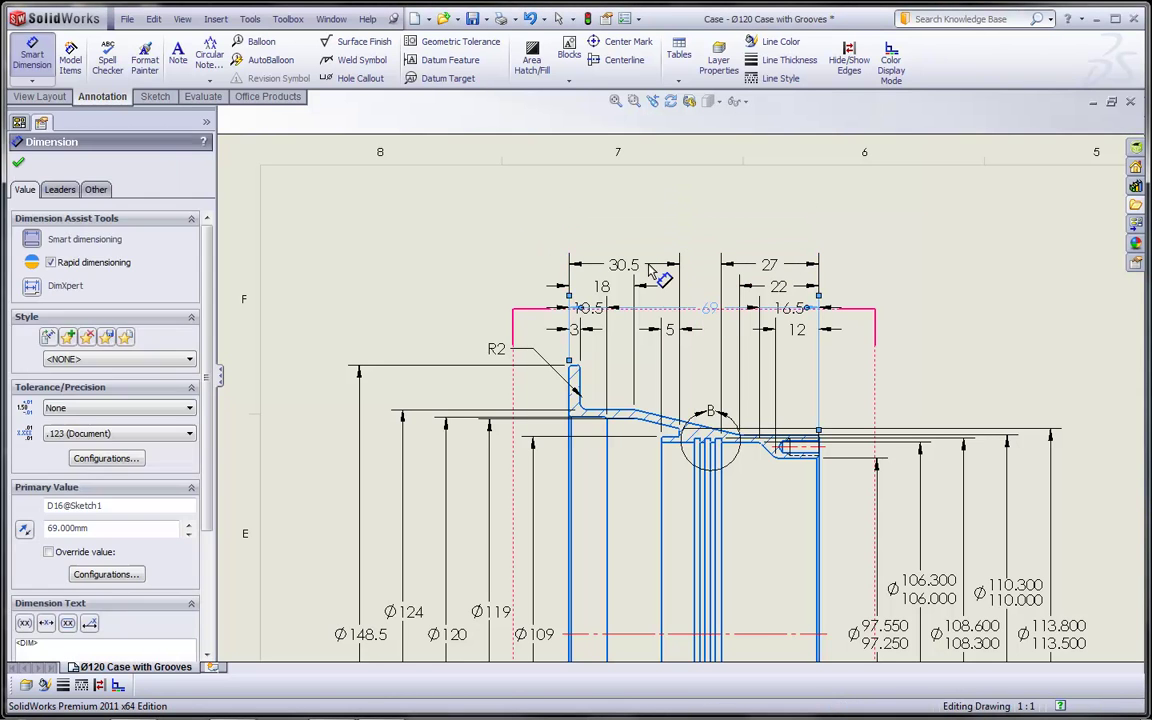
drag(650, 268, 650, 310)
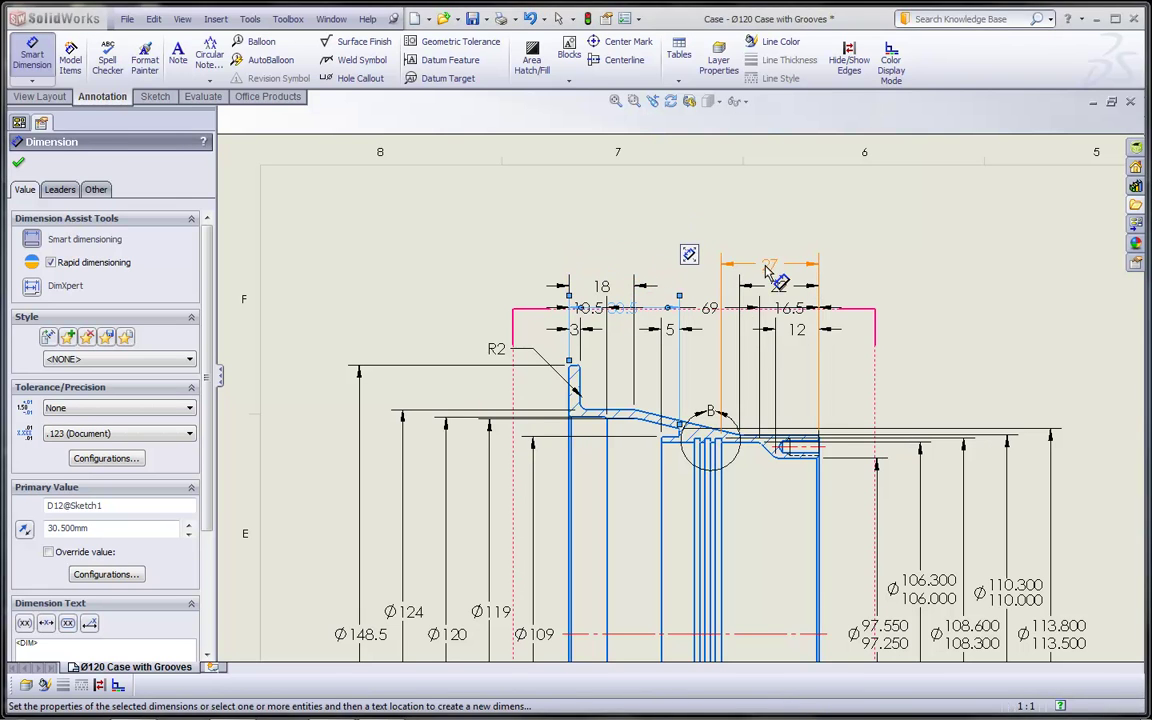
drag(766, 272, 770, 312)
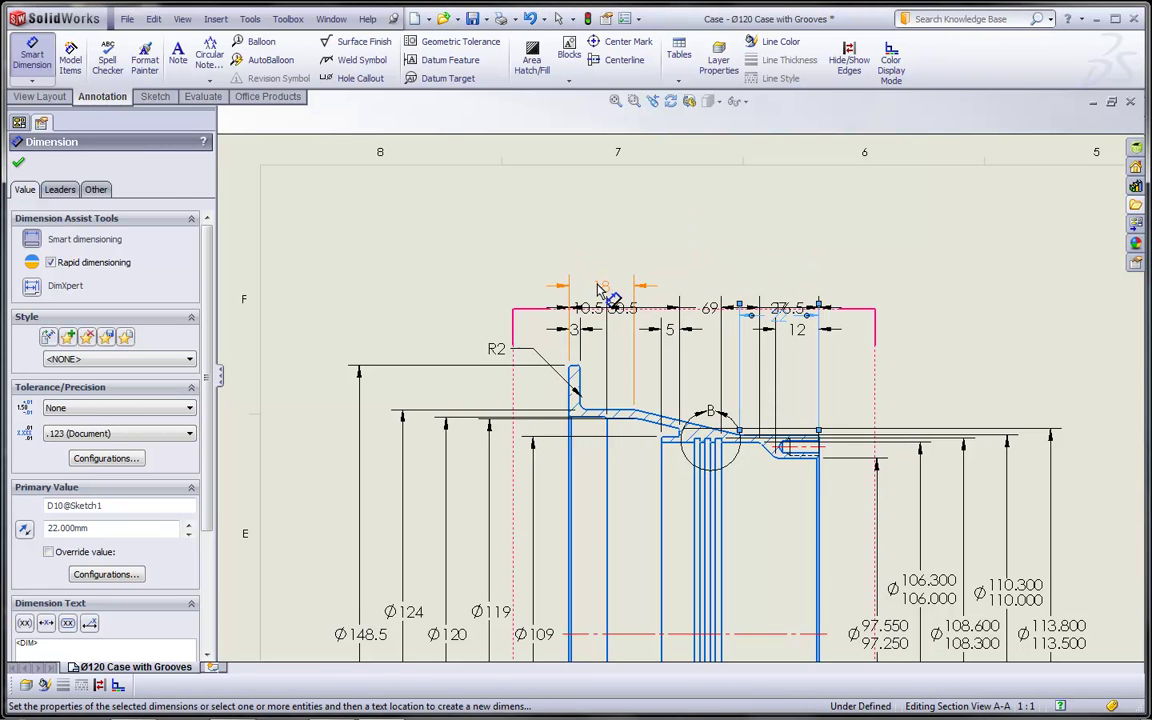
drag(598, 289, 606, 309)
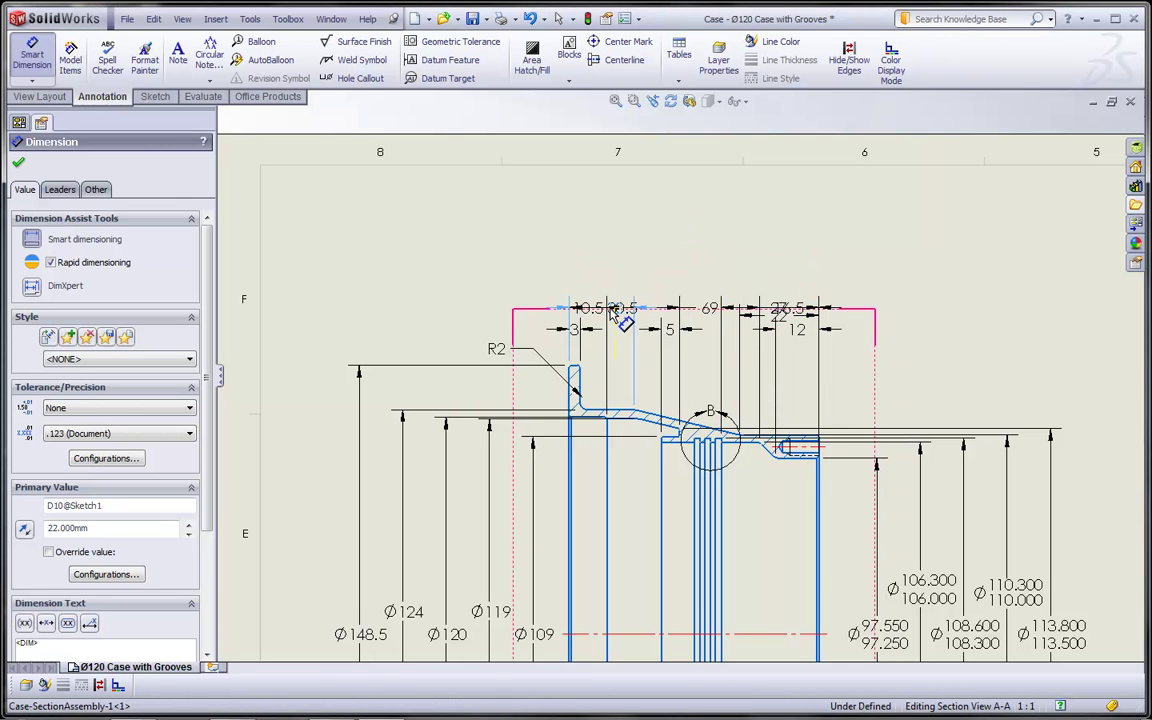
click(789, 250)
Auto-arrange all top dimensions of Section A-A into evenly spaced rows and fit the sheet
drag(860, 348, 561, 237)
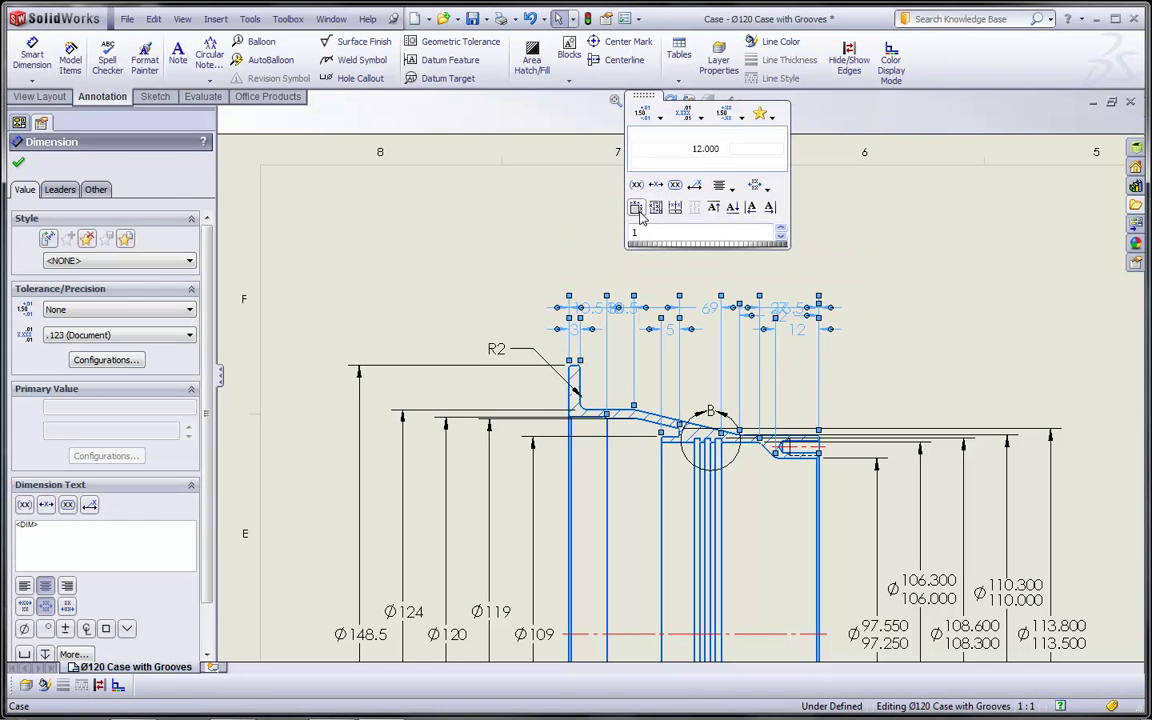
click(637, 209)
click(925, 250)
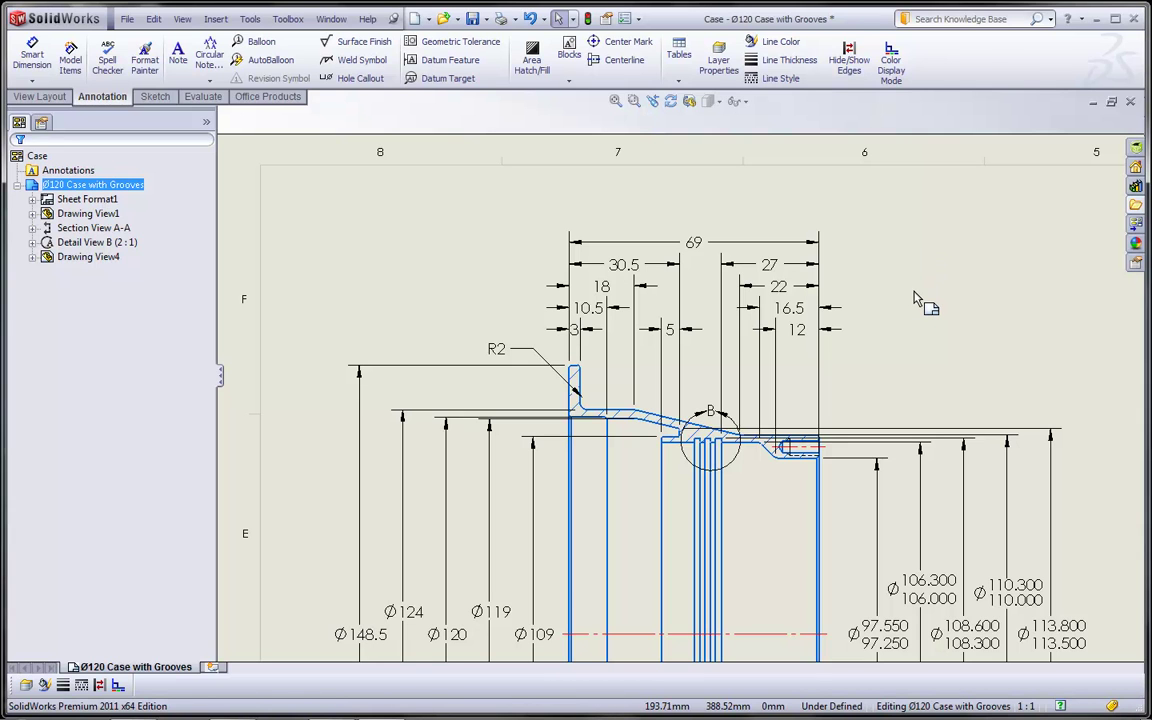
key(f)
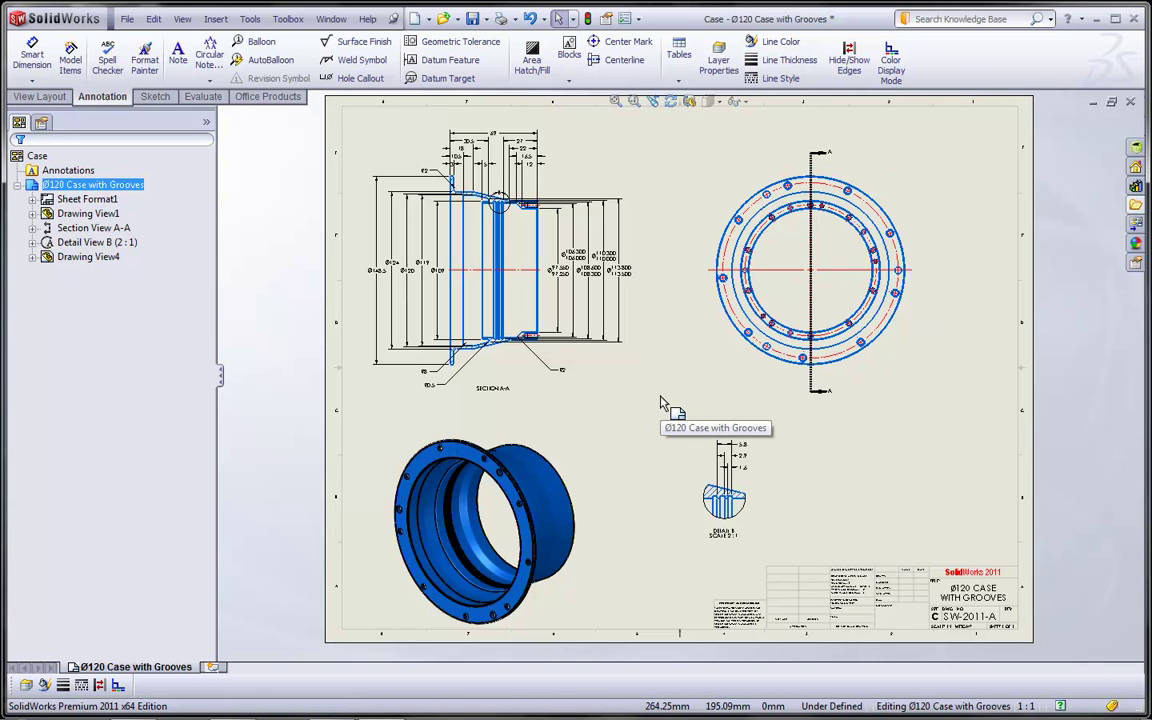